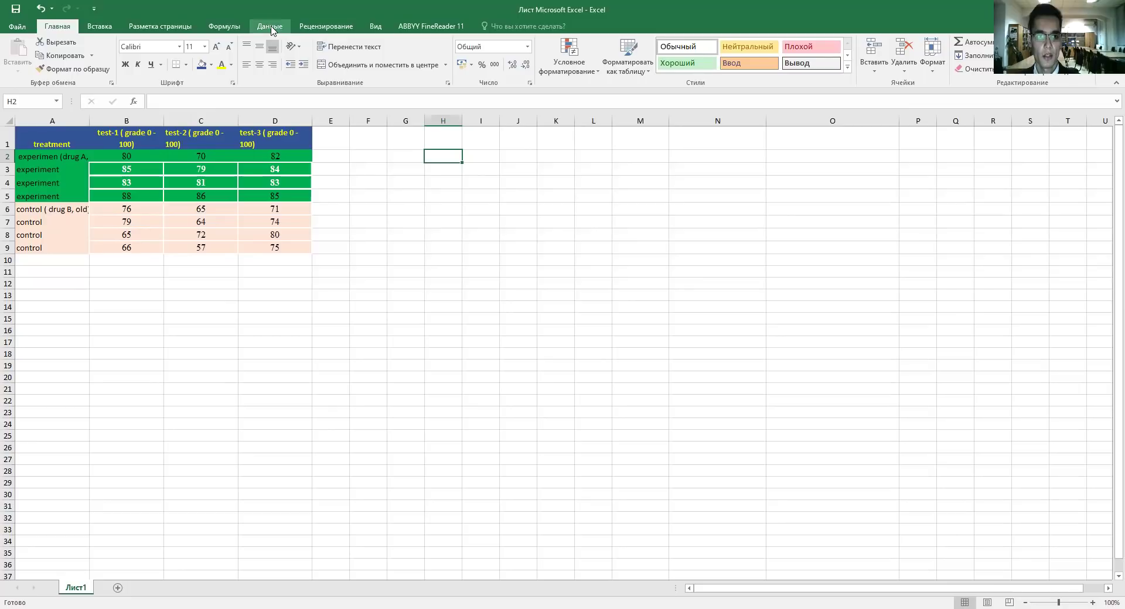
Step: Open the Excel Add-ins manager from File > Options > Add-ins
{"action": "left_click", "coordinate": [272, 29]}
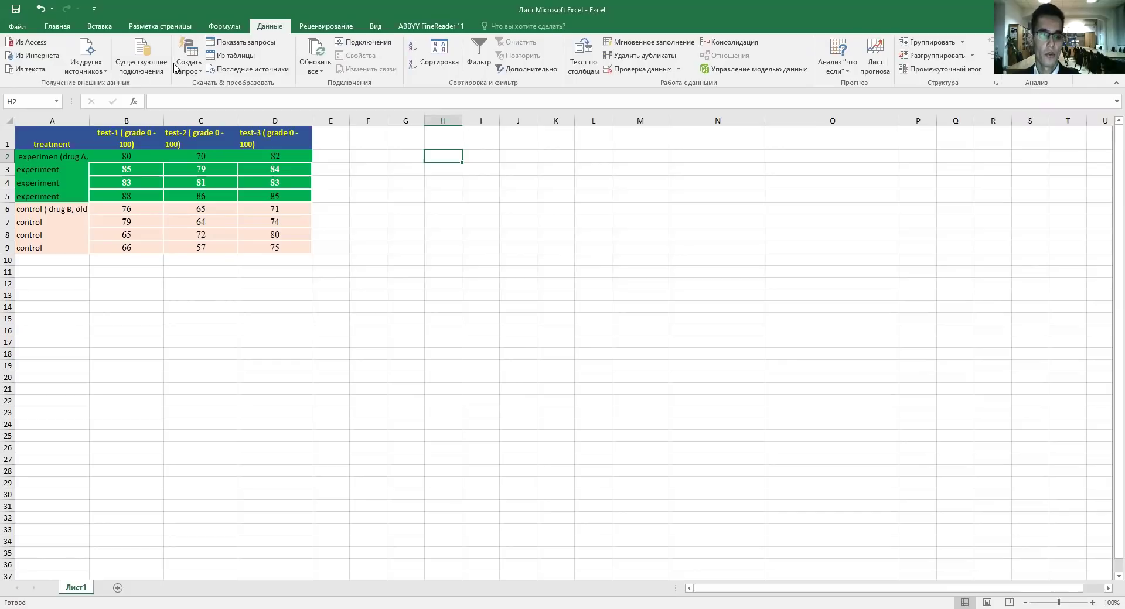
{"action": "left_click", "coordinate": [17, 26]}
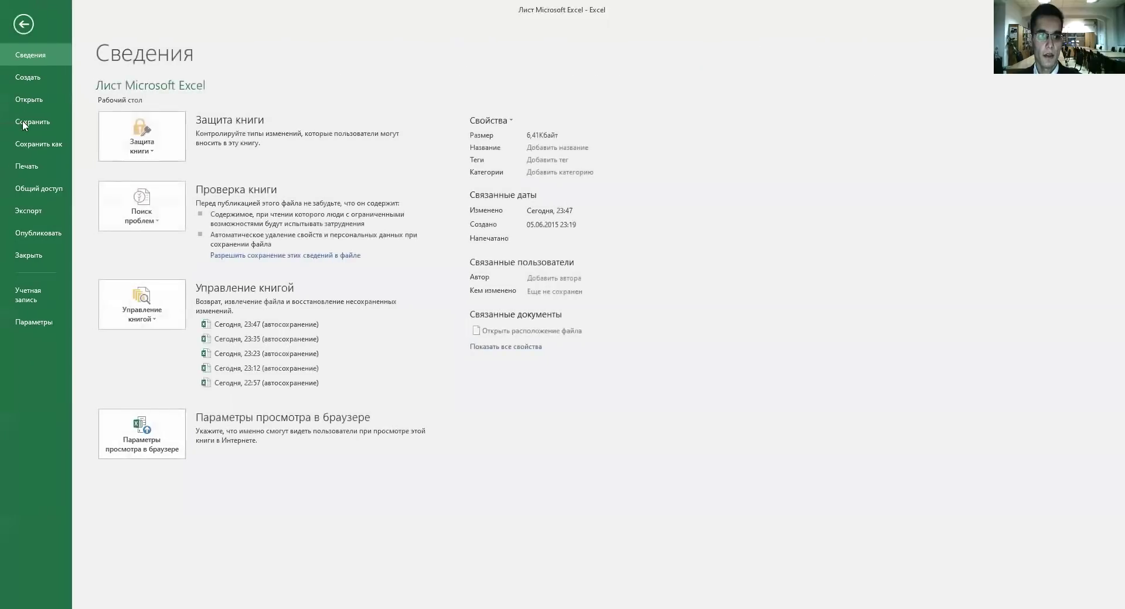
{"action": "left_click", "coordinate": [22, 322]}
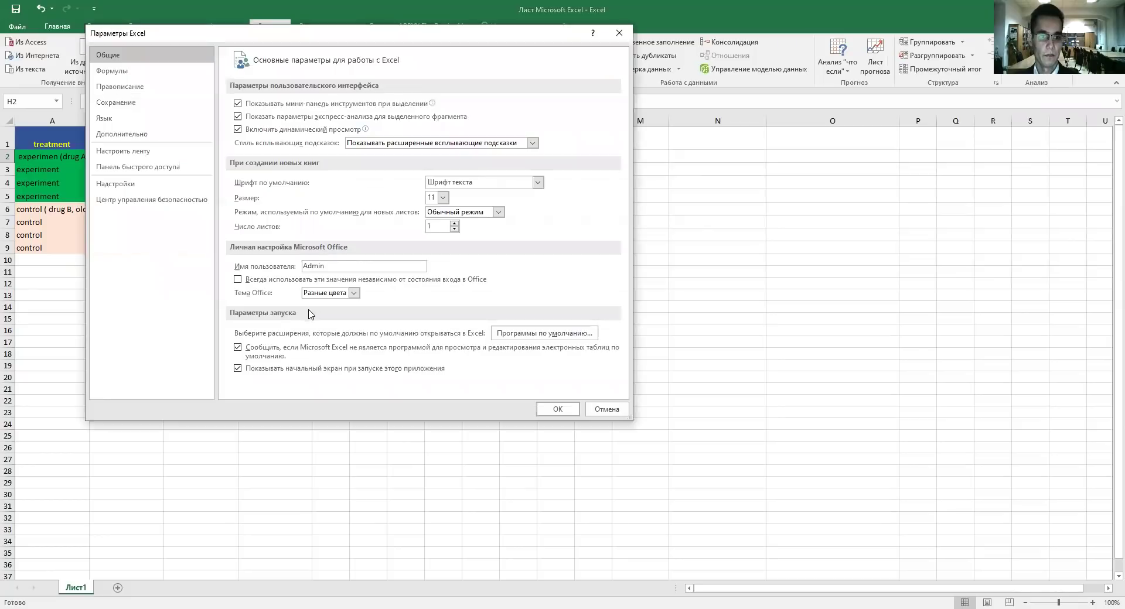
{"action": "left_click", "coordinate": [126, 186]}
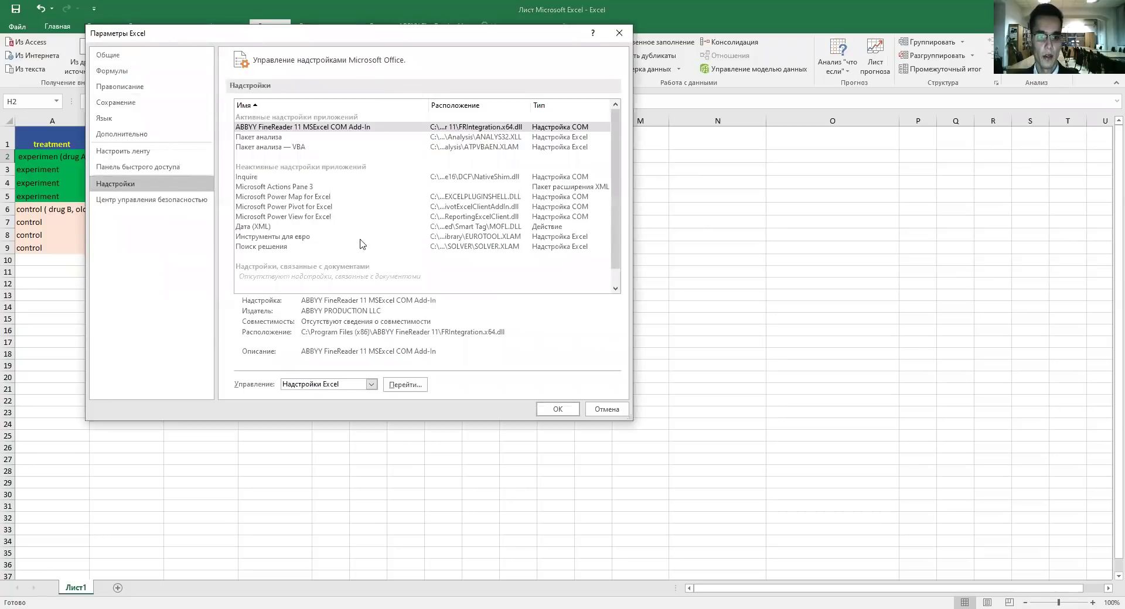
{"action": "left_click", "coordinate": [408, 387]}
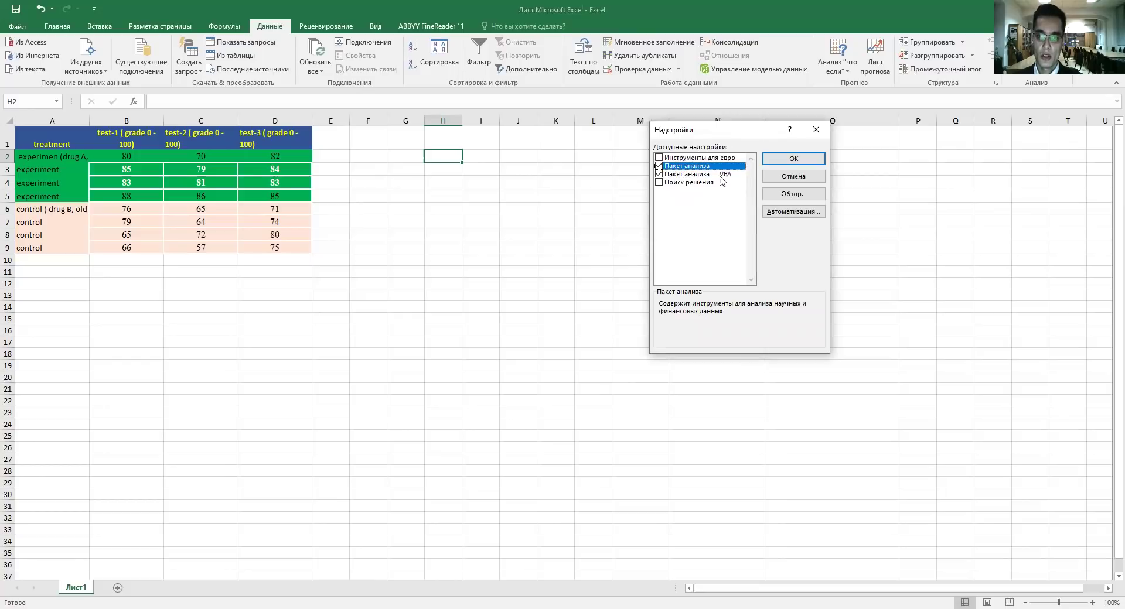
Step: Enable Analysis ToolPak and Analysis ToolPak – VBA and confirm
{"action": "left_click", "coordinate": [659, 166]}
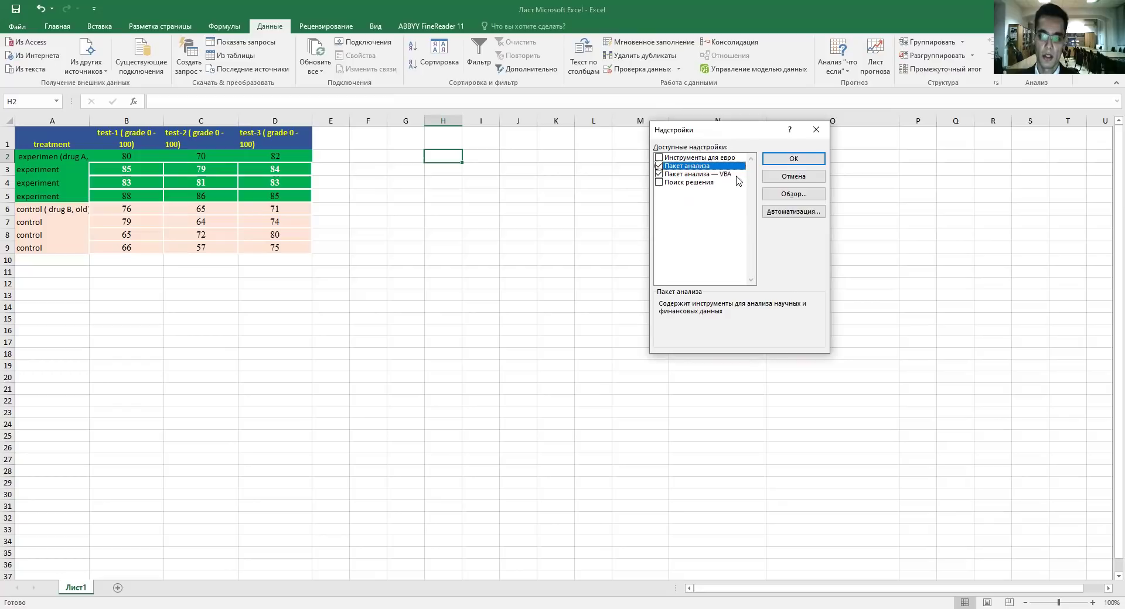
{"action": "left_click", "coordinate": [658, 165]}
{"action": "left_click", "coordinate": [658, 174]}
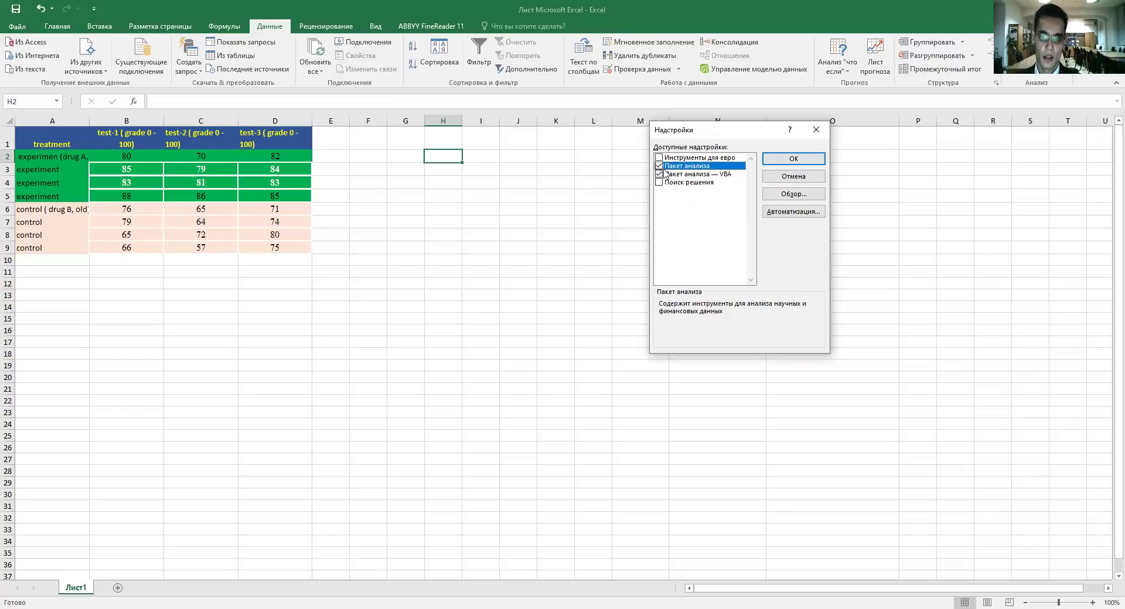
{"action": "left_click", "coordinate": [792, 161]}
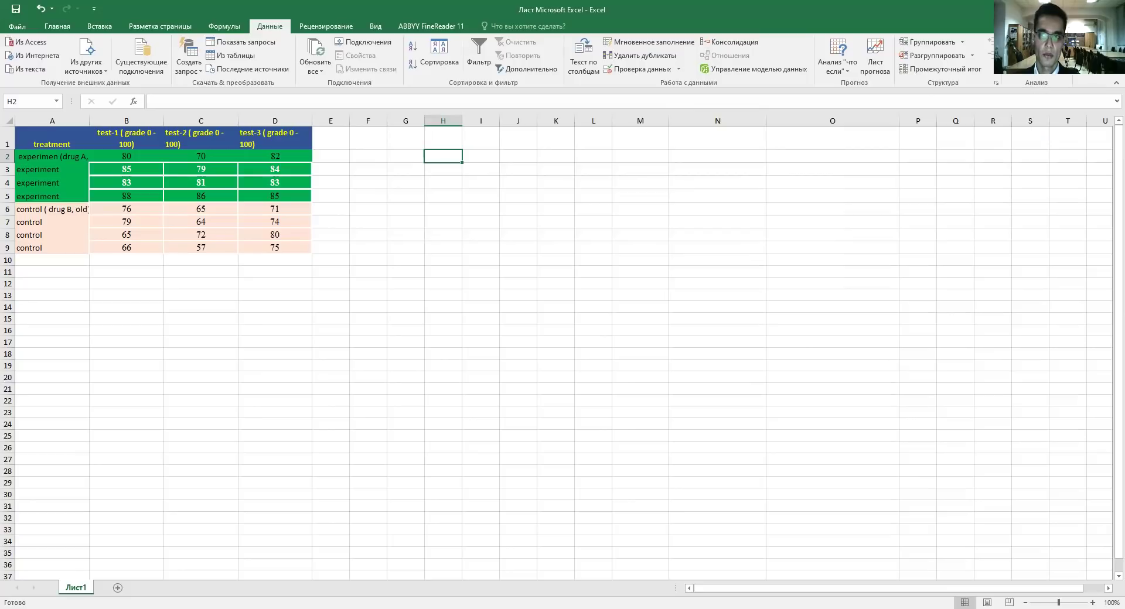
Step: Choose Anova: Two-Factor With Replication with input range A1:D9, 4 rows per sample, alpha 0.05
{"action": "left_click", "coordinate": [1031, 42]}
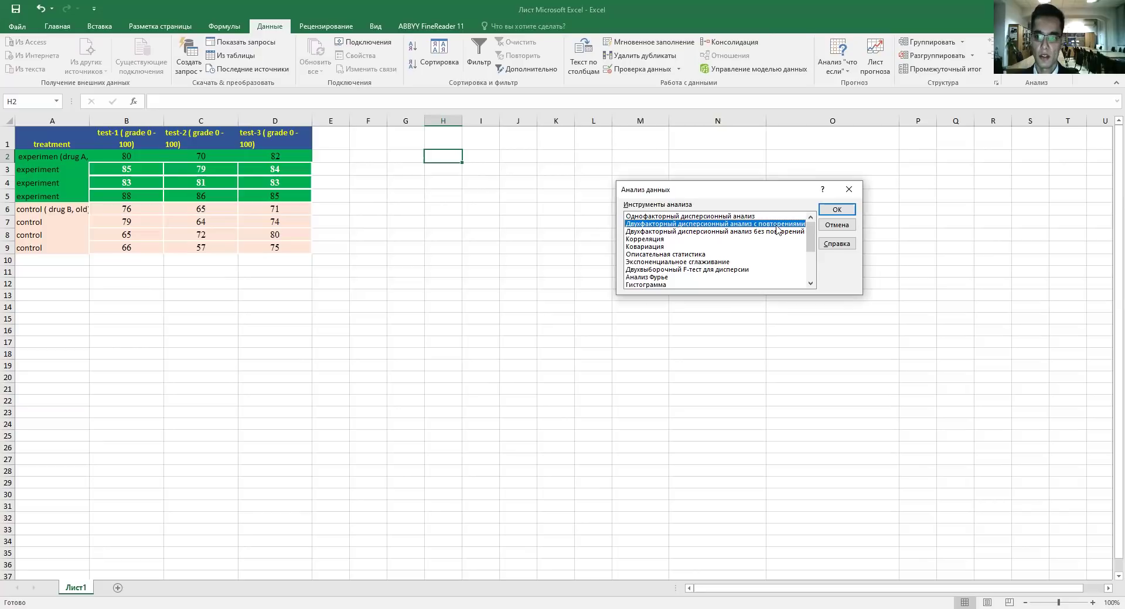
{"action": "left_click", "coordinate": [838, 210]}
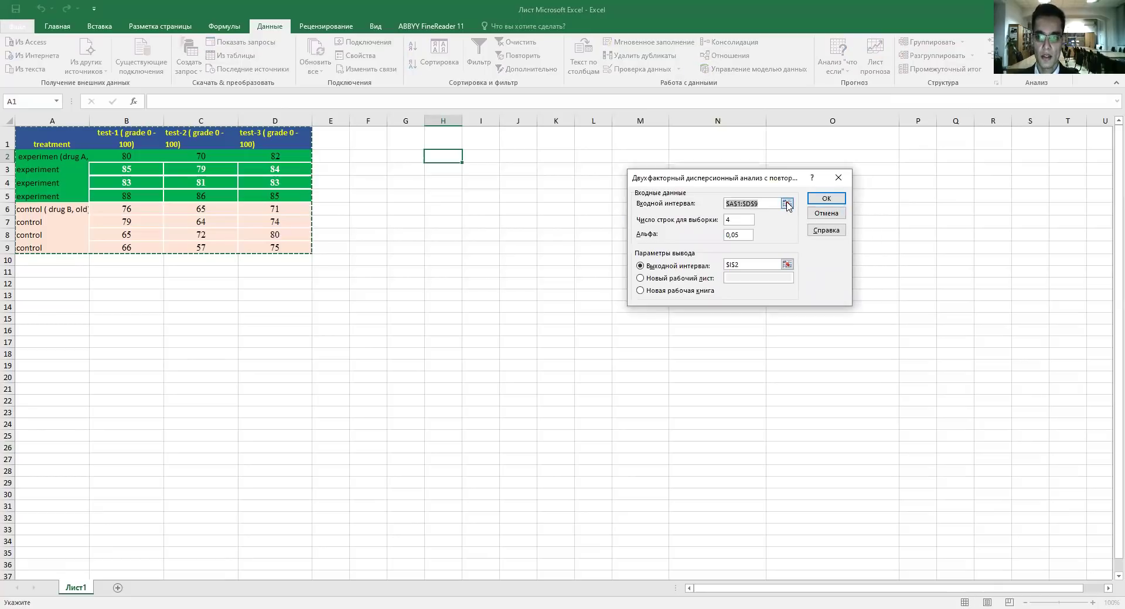
{"action": "left_click", "coordinate": [787, 204]}
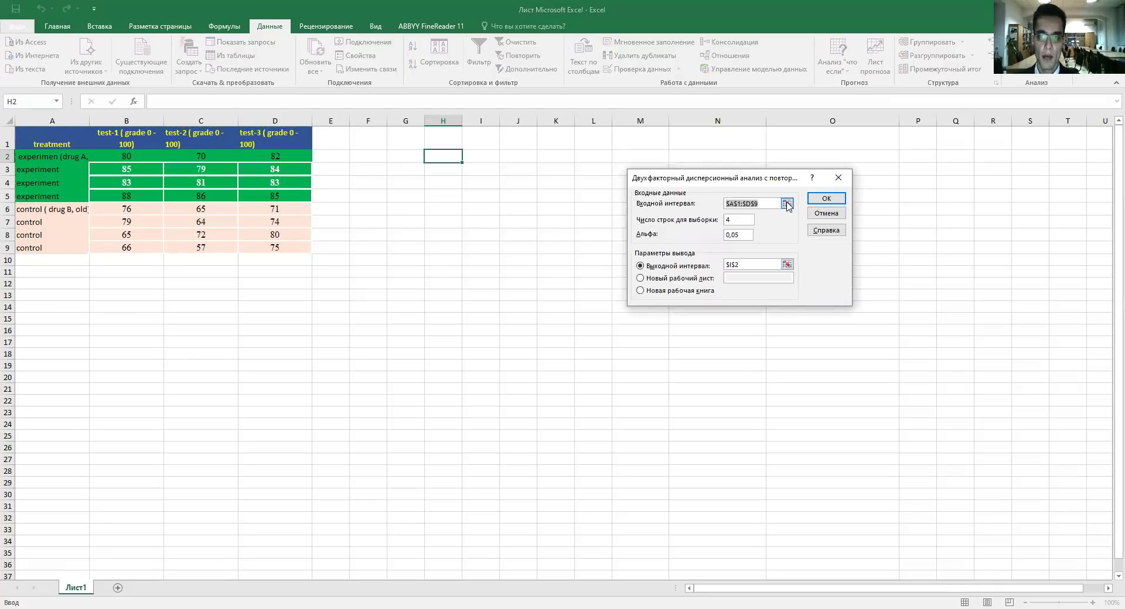
{"action": "left_click", "coordinate": [786, 203]}
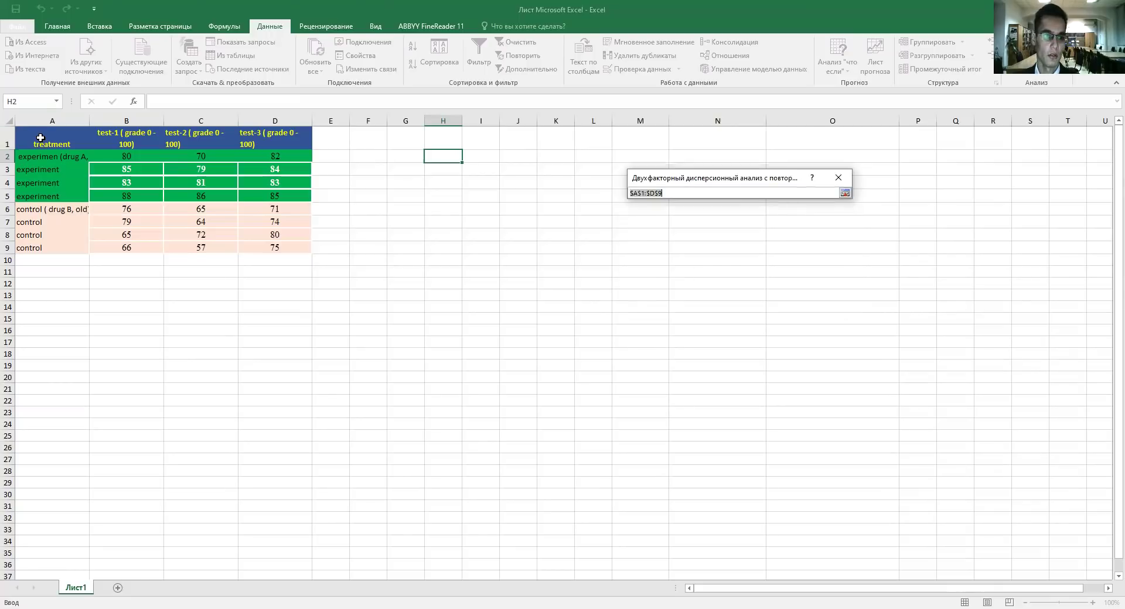
{"action": "left_click_drag", "start_coordinate": [19, 130], "coordinate": [290, 249]}
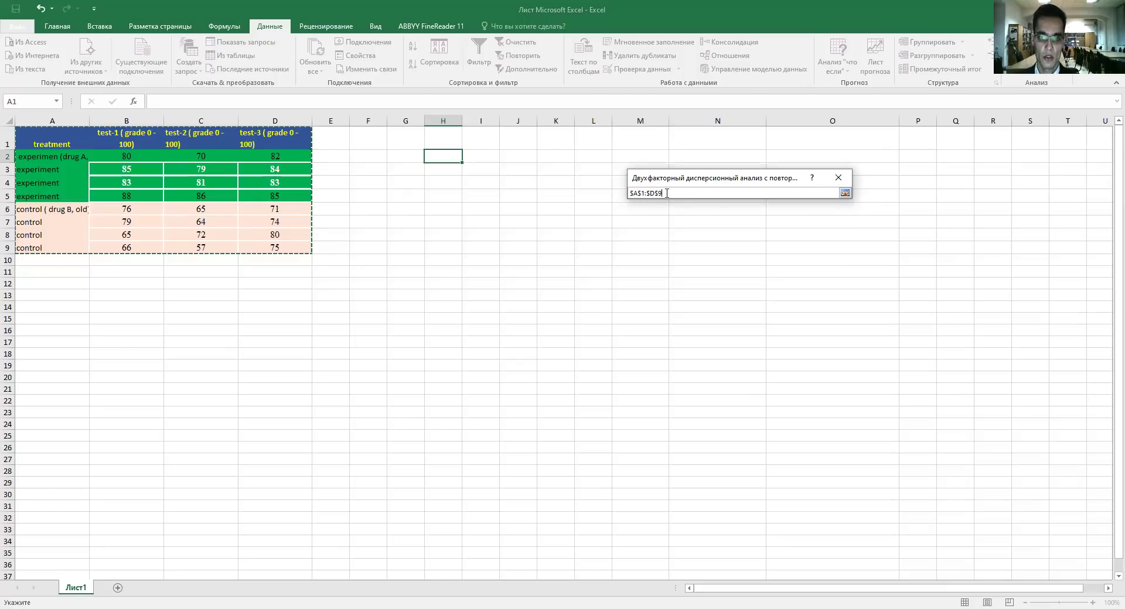
{"action": "left_click", "coordinate": [844, 194]}
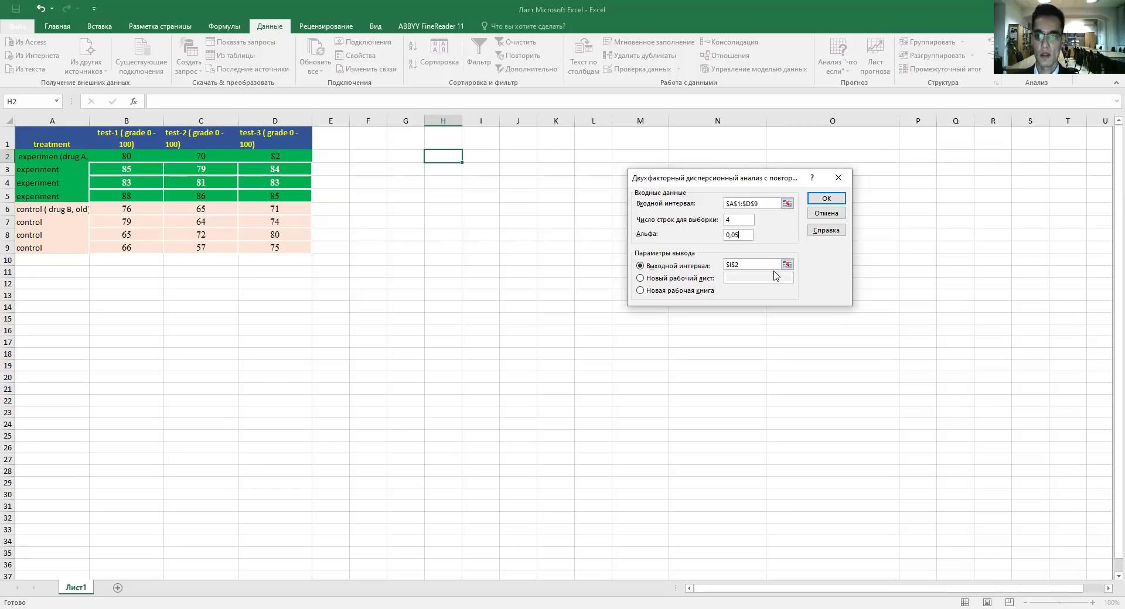
Step: Set the ANOVA output range to $I$2 and run the analysis
{"action": "left_click", "coordinate": [762, 265]}
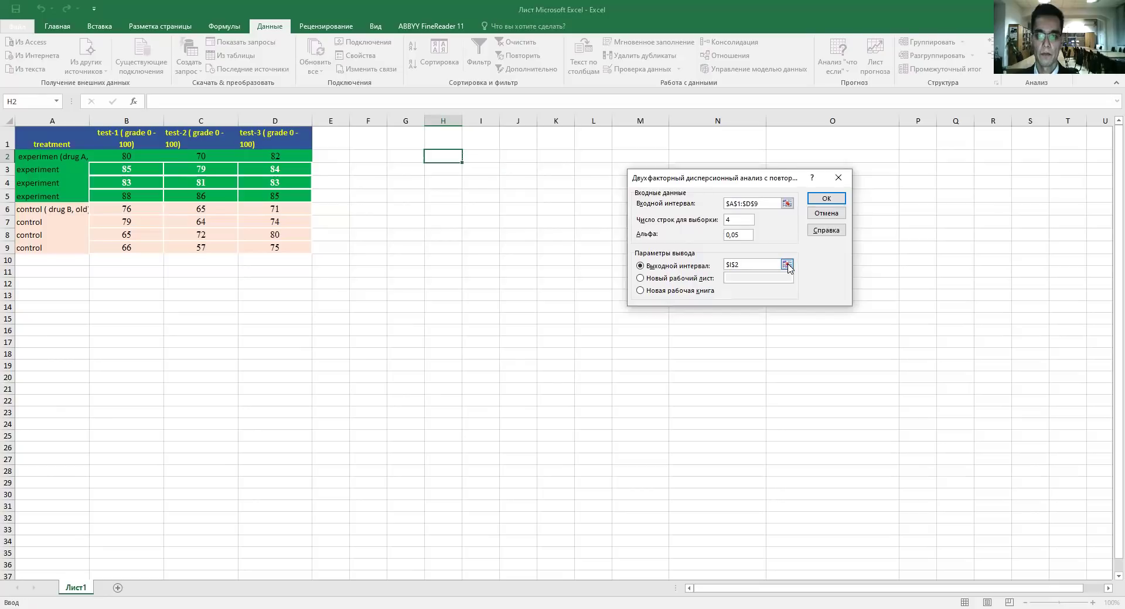
{"action": "left_click", "coordinate": [787, 264]}
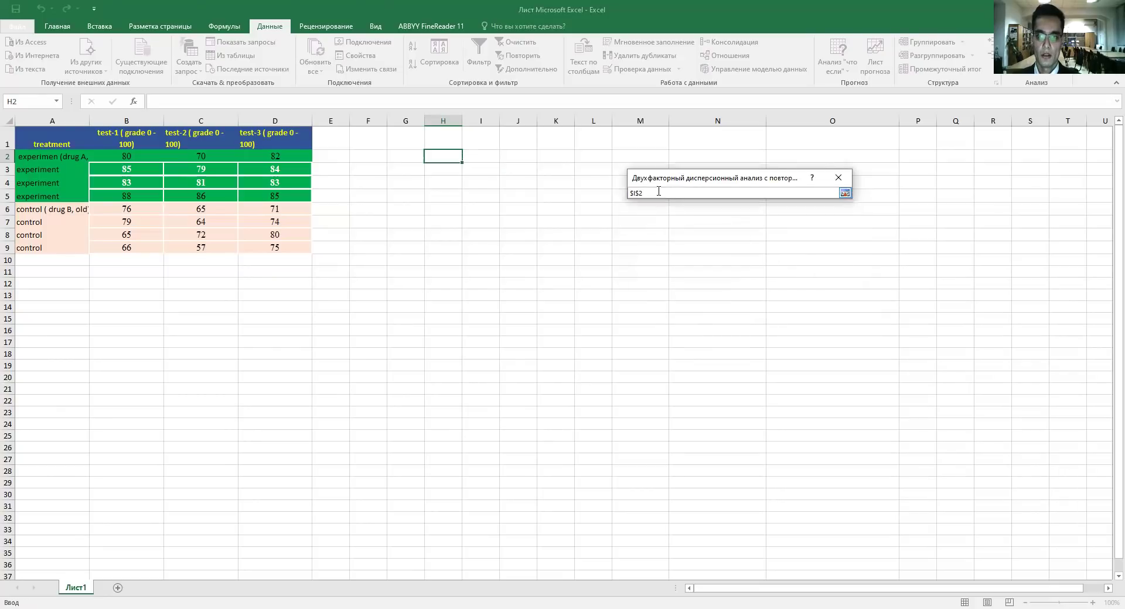
{"action": "left_click", "coordinate": [479, 158]}
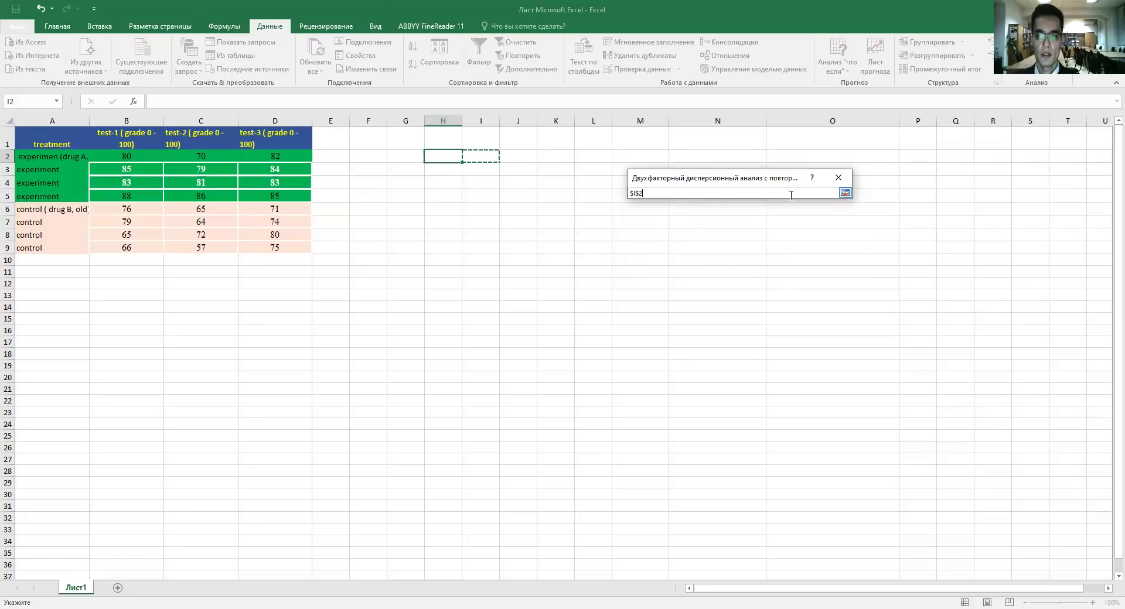
{"action": "left_click", "coordinate": [844, 194]}
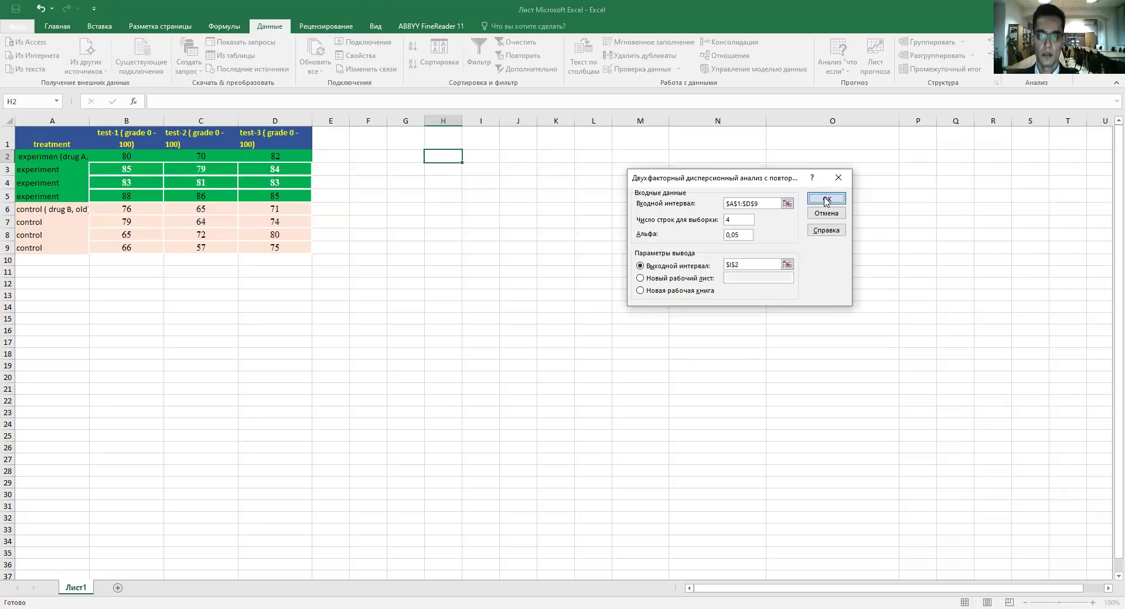
{"action": "left_click", "coordinate": [826, 200]}
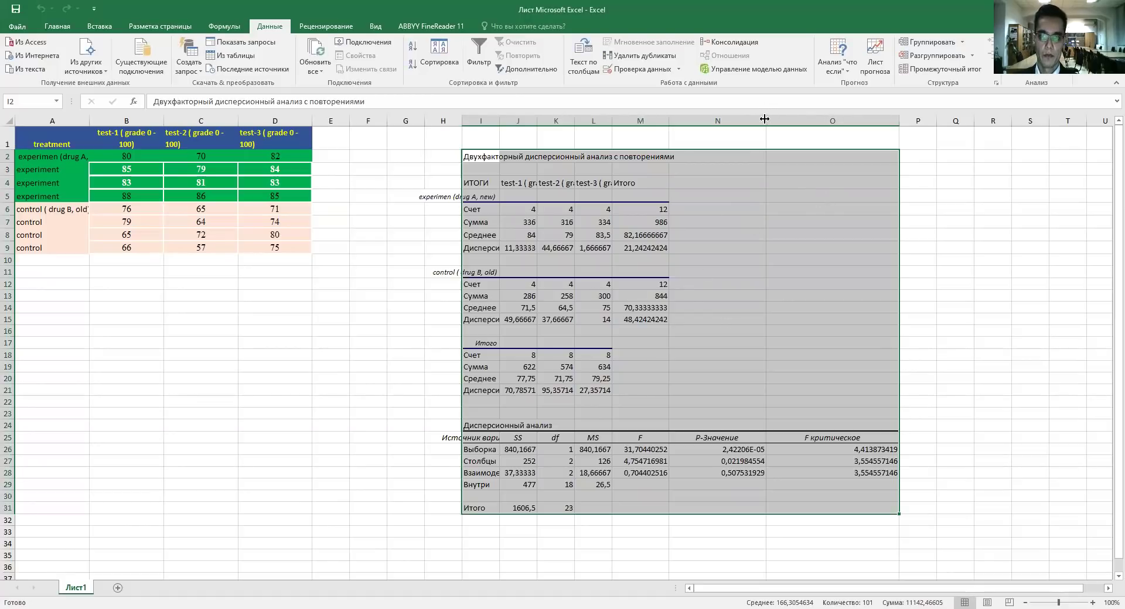
{"action": "left_click_drag", "start_coordinate": [764, 119], "coordinate": [787, 119]}
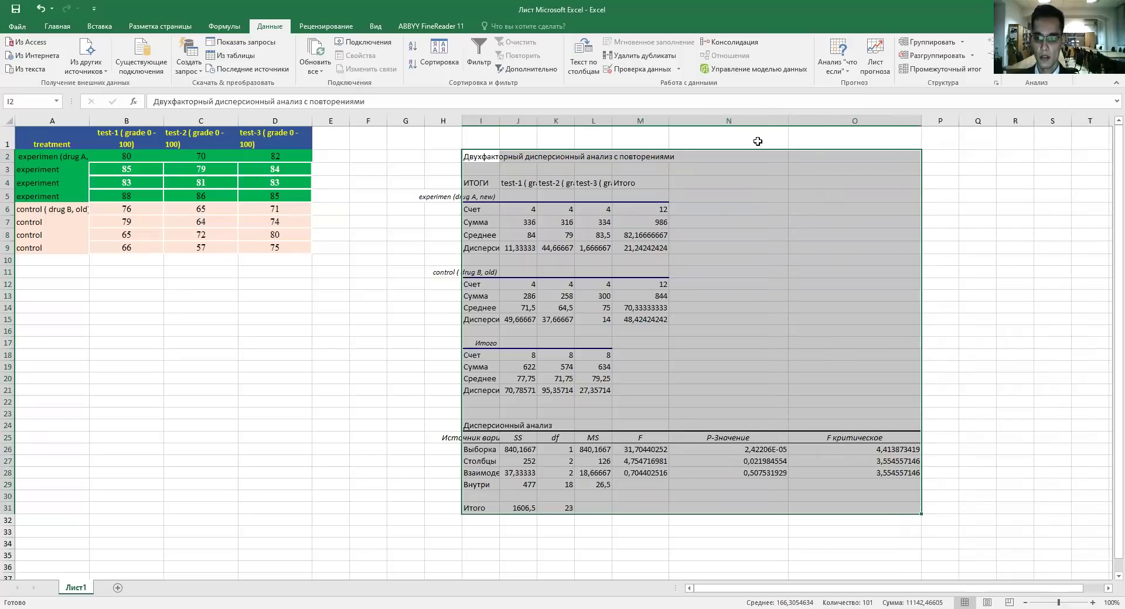
{"action": "left_click", "coordinate": [806, 141]}
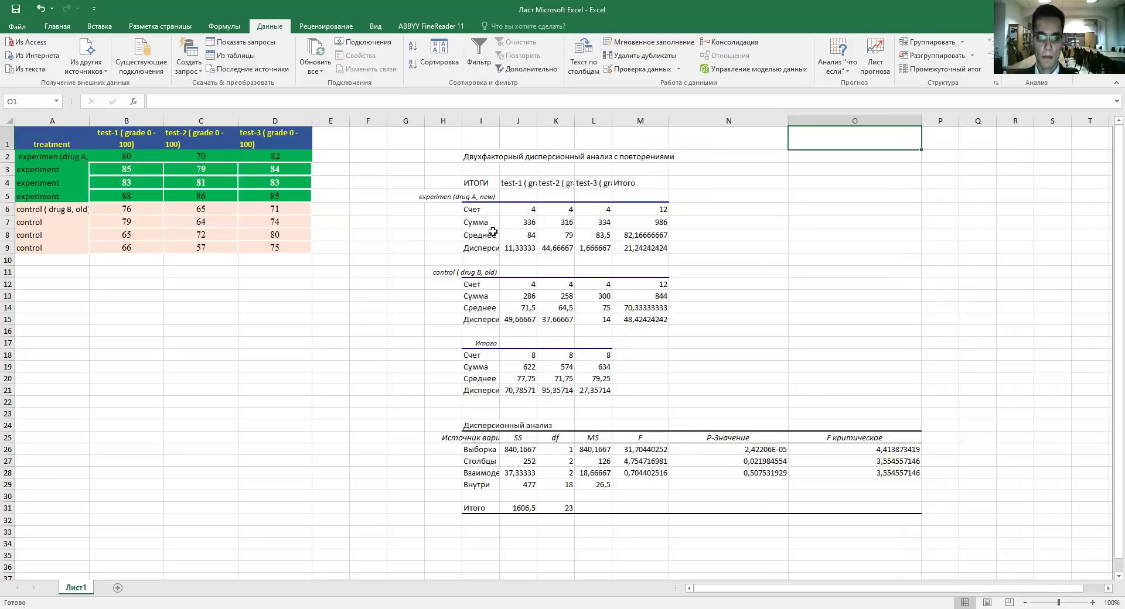
{"action": "left_click", "coordinate": [509, 434]}
{"action": "left_click", "coordinate": [680, 472]}
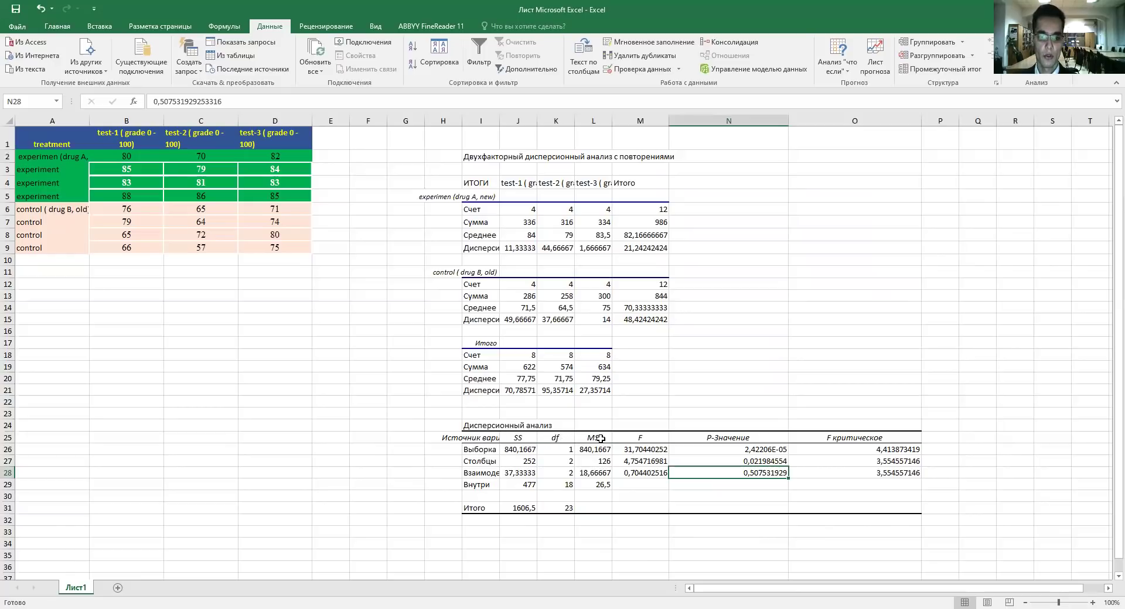
{"action": "left_click", "coordinate": [739, 438]}
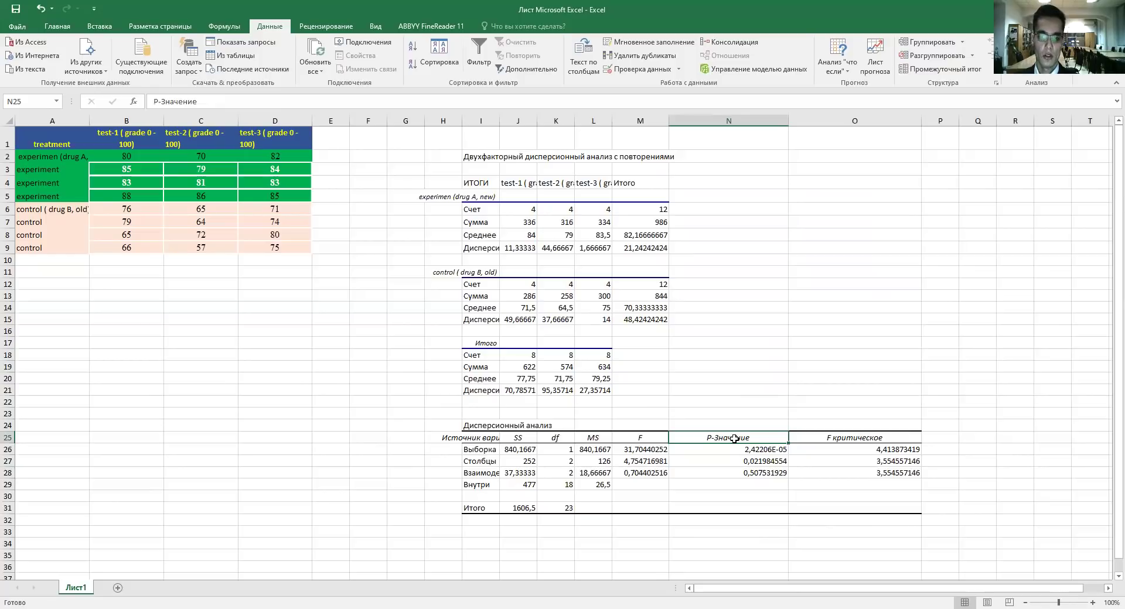
{"action": "left_click", "coordinate": [731, 451]}
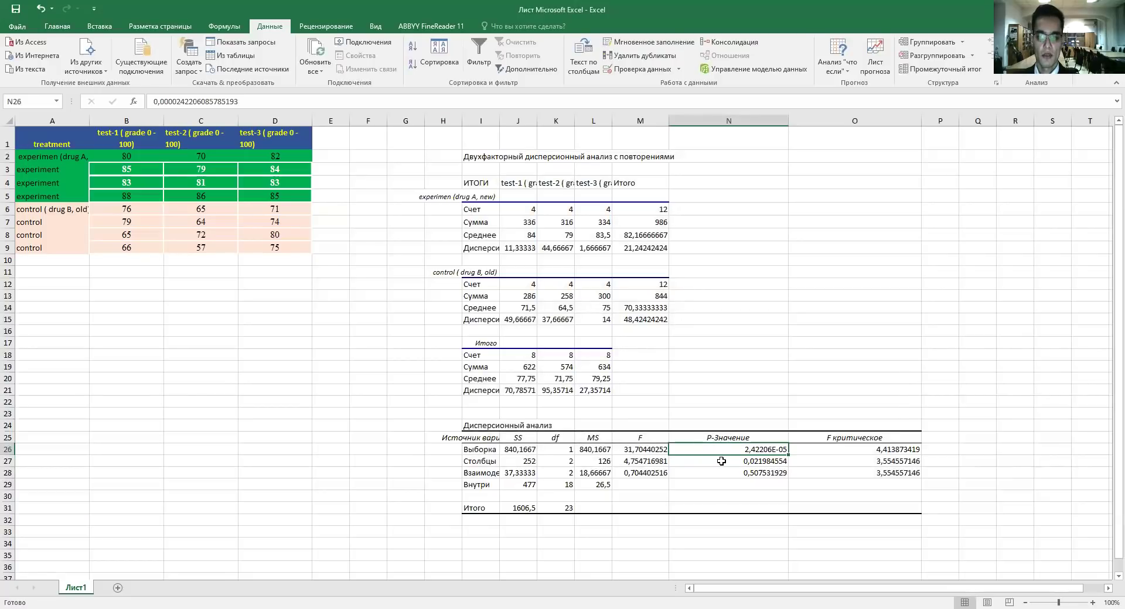
{"action": "left_click", "coordinate": [722, 461]}
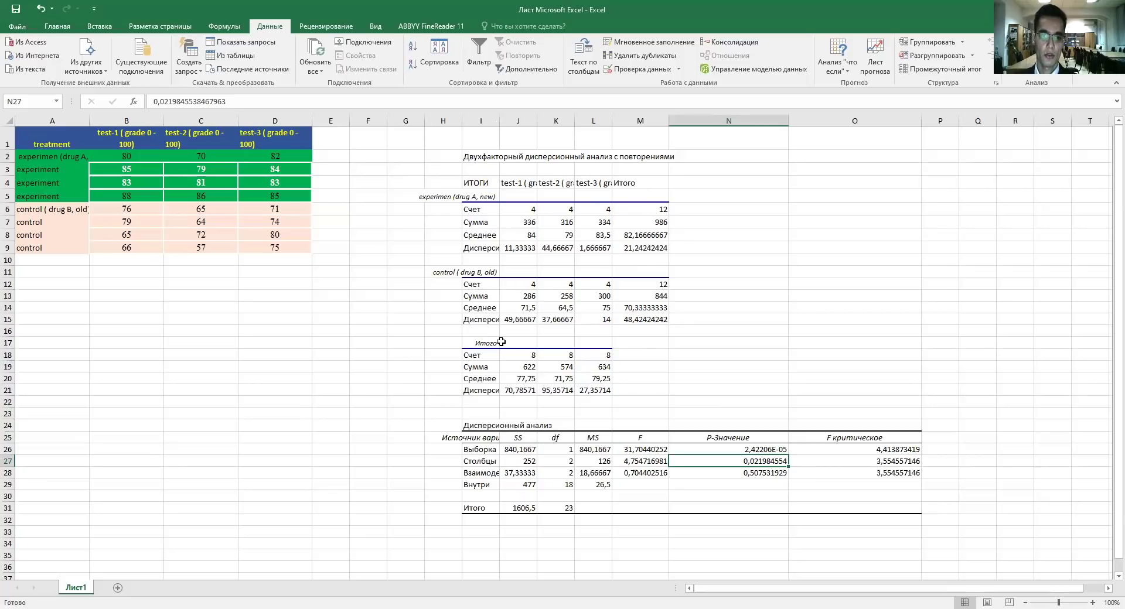
{"action": "left_click", "coordinate": [510, 183]}
{"action": "left_click", "coordinate": [551, 183]}
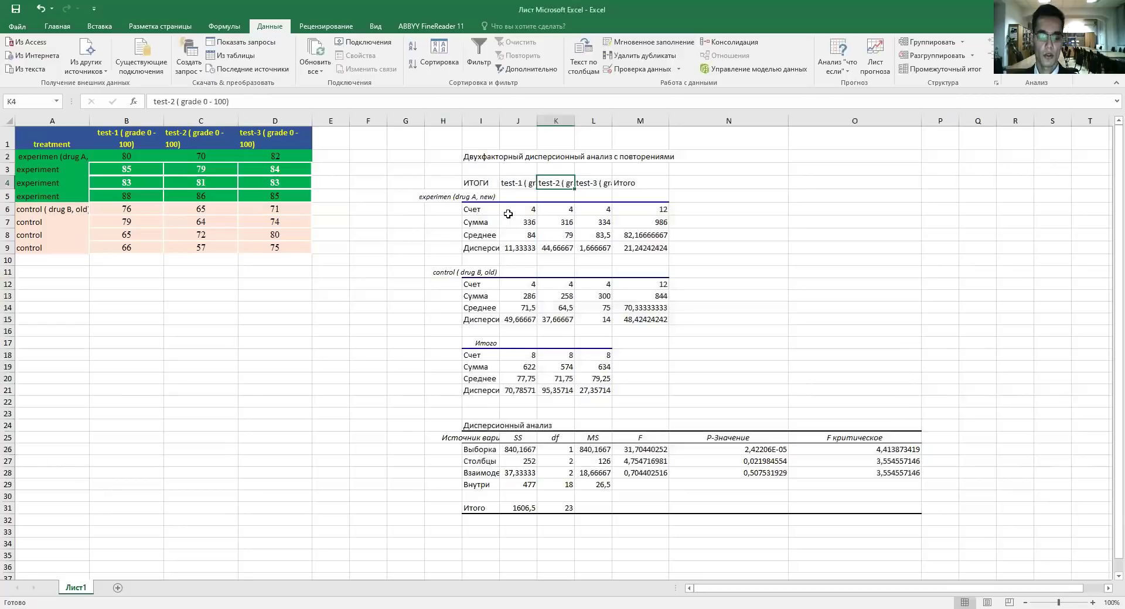
{"action": "left_click", "coordinate": [469, 195]}
{"action": "left_click", "coordinate": [433, 197]}
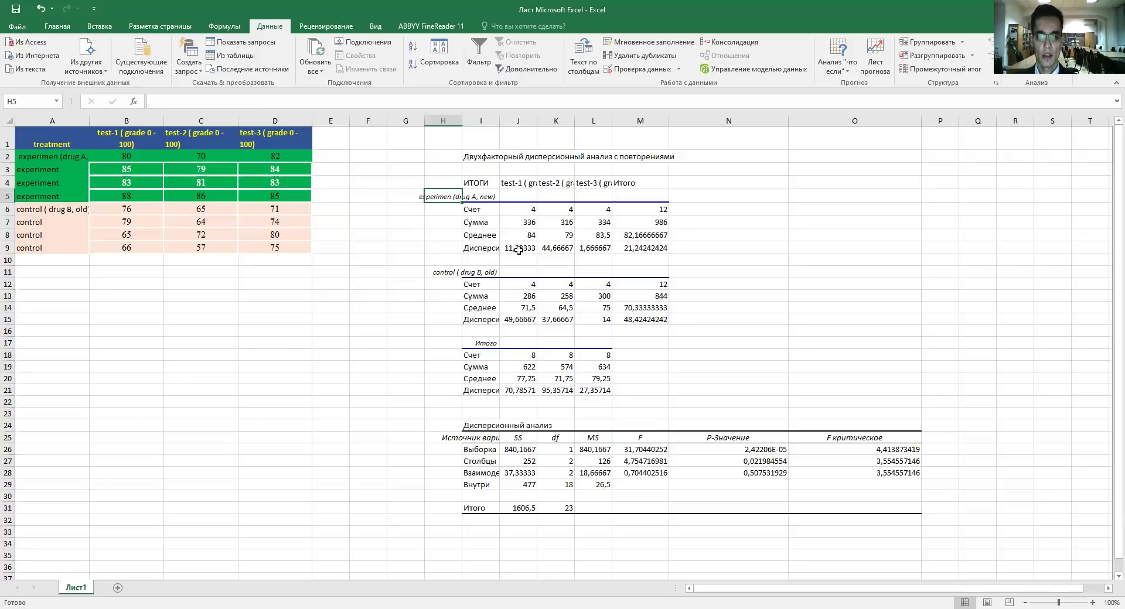
Step: Review the ANOVA summary's test headers and its Счет, Среднее and Сумма rows
{"action": "left_click", "coordinate": [512, 182]}
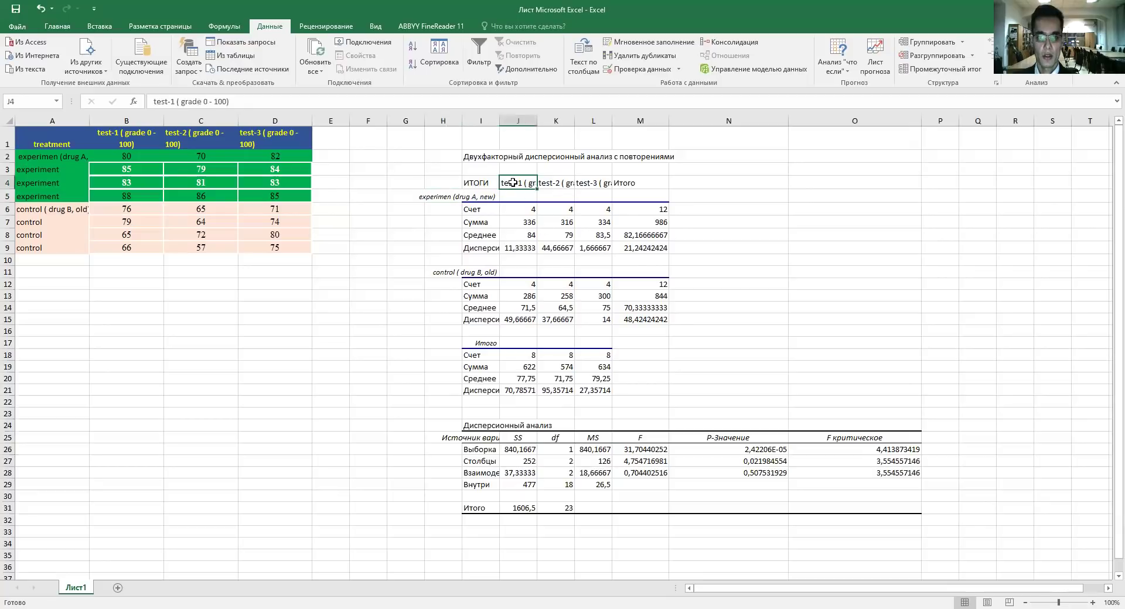
{"action": "left_click", "coordinate": [559, 184]}
{"action": "left_click", "coordinate": [607, 185]}
{"action": "left_click", "coordinate": [549, 182]}
{"action": "left_click", "coordinate": [501, 184]}
{"action": "left_click", "coordinate": [555, 183]}
{"action": "left_click", "coordinate": [580, 185]}
{"action": "left_click", "coordinate": [477, 218]}
{"action": "left_click", "coordinate": [478, 222]}
{"action": "left_click", "coordinate": [479, 233]}
{"action": "left_click", "coordinate": [472, 295]}
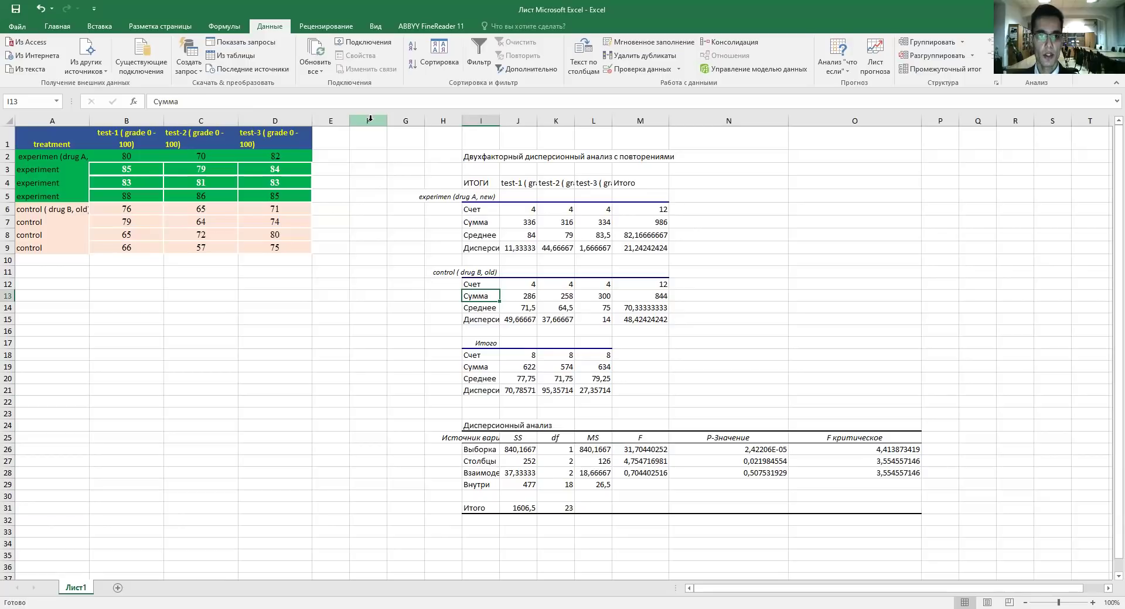
Step: Select the Среднее rows I8:L8 for drug A and I14:L14 for drug B
{"action": "left_click", "coordinate": [475, 235]}
{"action": "left_click_drag", "start_coordinate": [474, 232], "coordinate": [604, 236]}
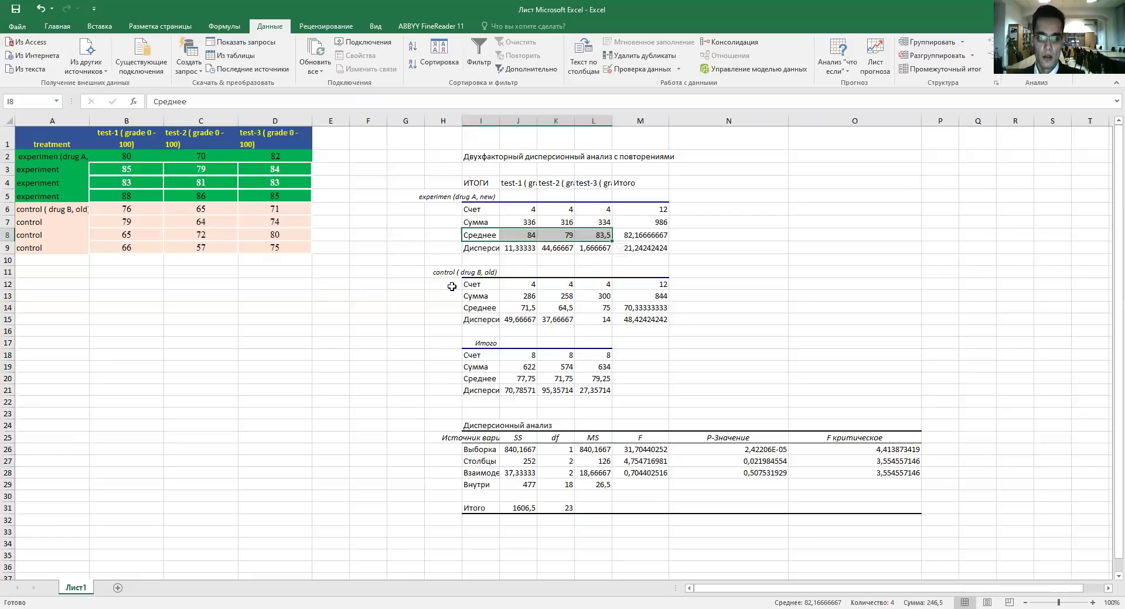
{"action": "left_click_drag", "start_coordinate": [470, 308], "coordinate": [591, 305]}
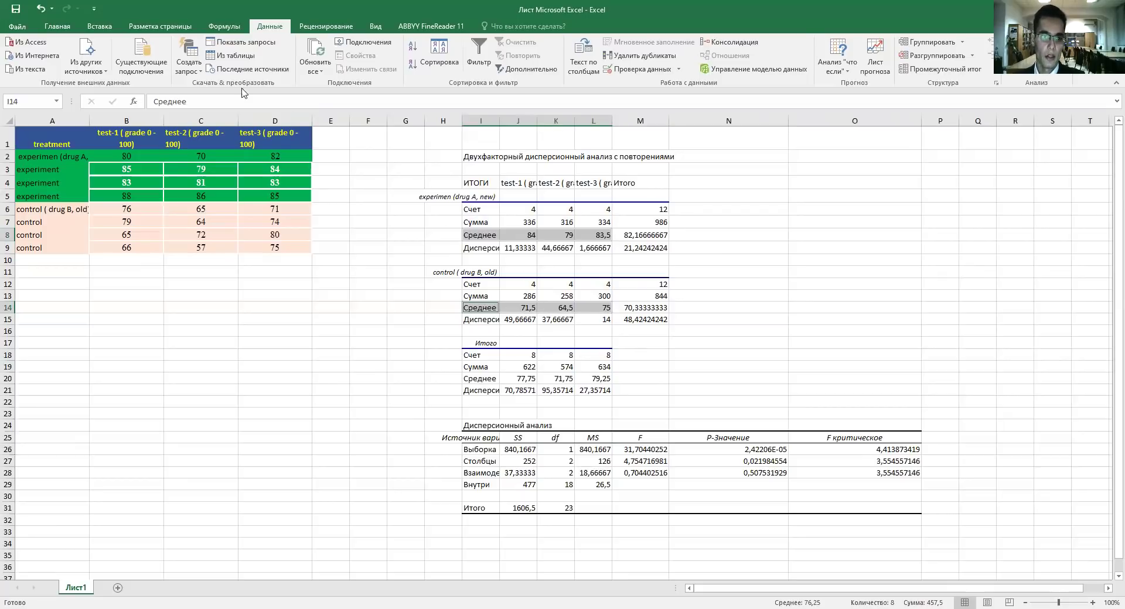
Step: Insert a clustered column chart of the means, placed below the score table and stretched to row 30
{"action": "left_click", "coordinate": [97, 29]}
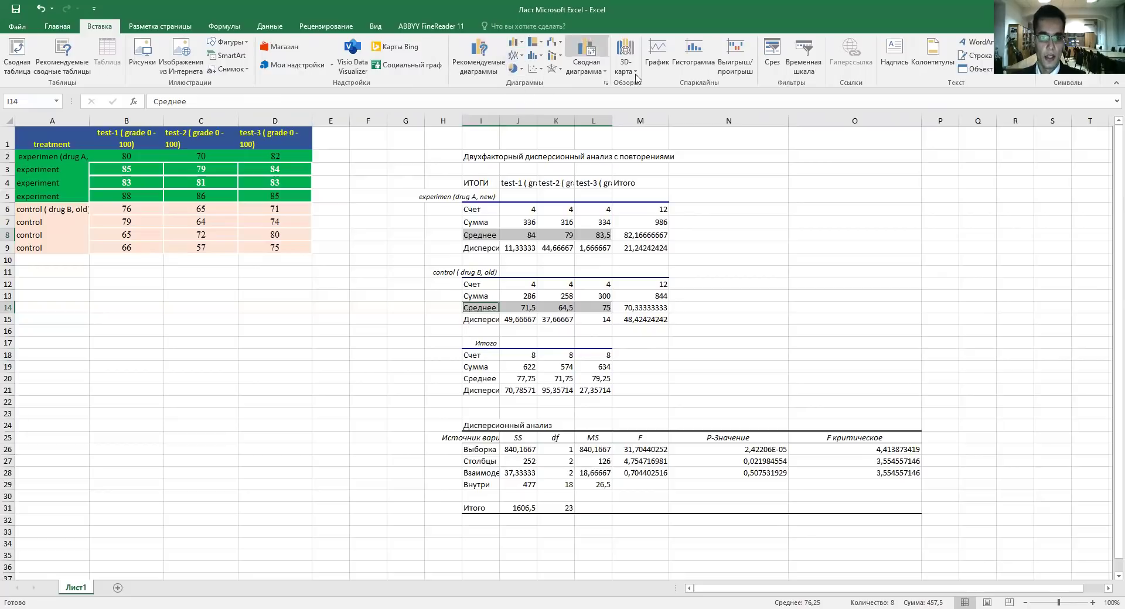
{"action": "left_click", "coordinate": [519, 44]}
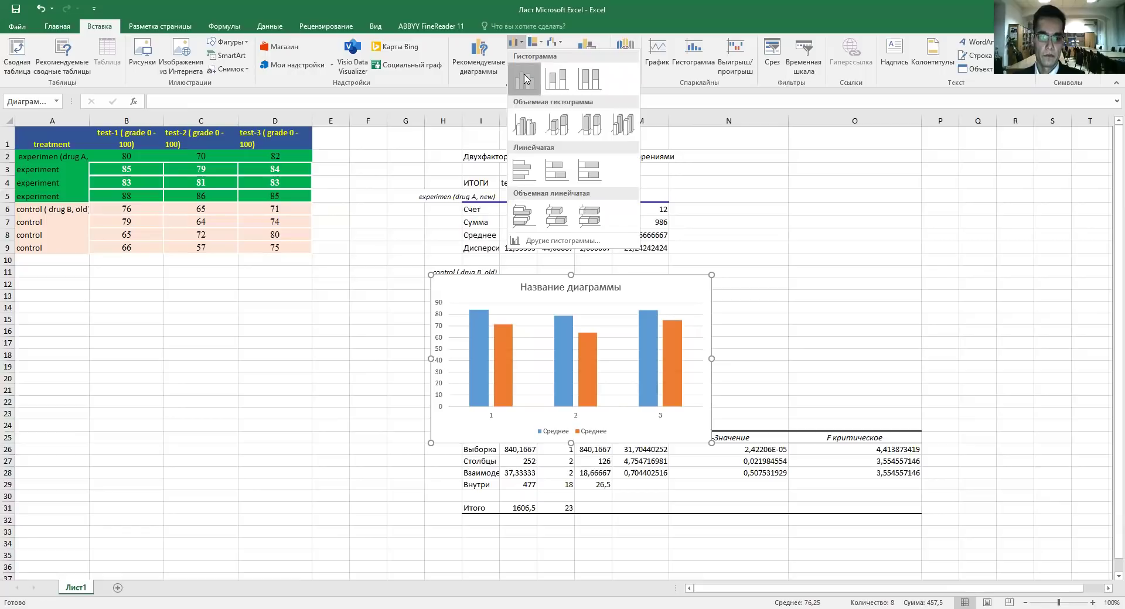
{"action": "left_click", "coordinate": [525, 78]}
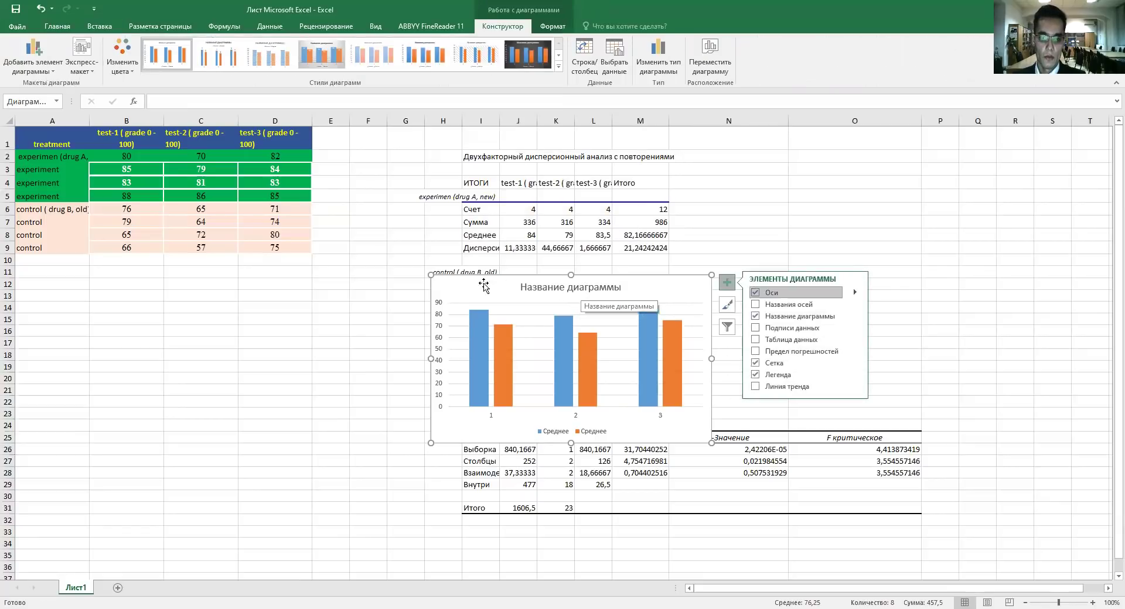
{"action": "left_click_drag", "start_coordinate": [496, 287], "coordinate": [109, 283]}
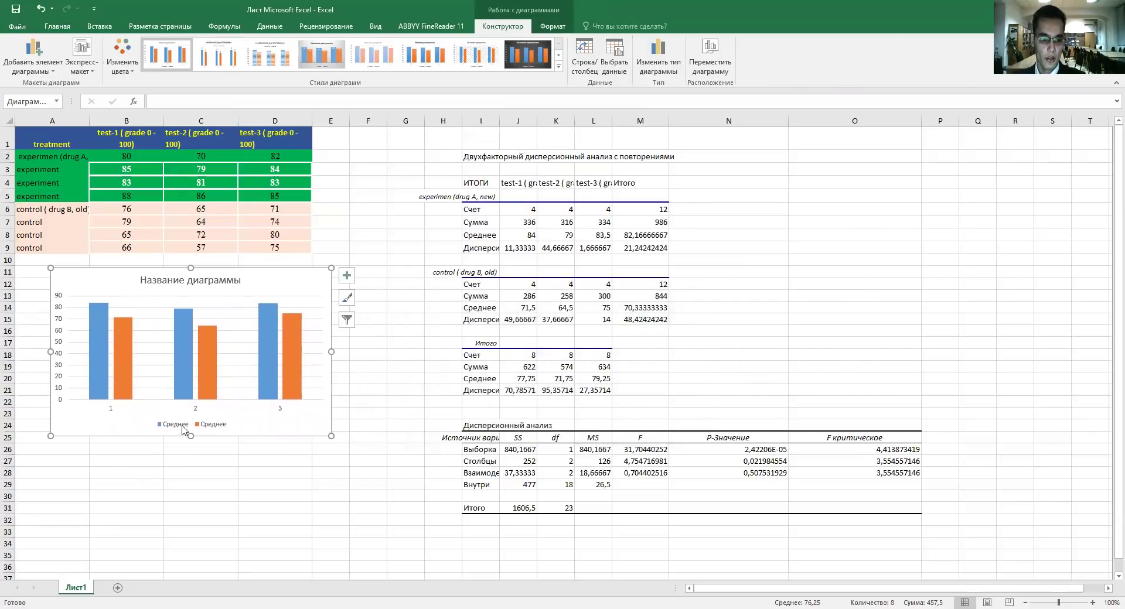
{"action": "left_click_drag", "start_coordinate": [187, 436], "coordinate": [181, 502]}
Step: Widen the chart slightly and bring up the legend's context menu
{"action": "left_click_drag", "start_coordinate": [328, 385], "coordinate": [350, 385]}
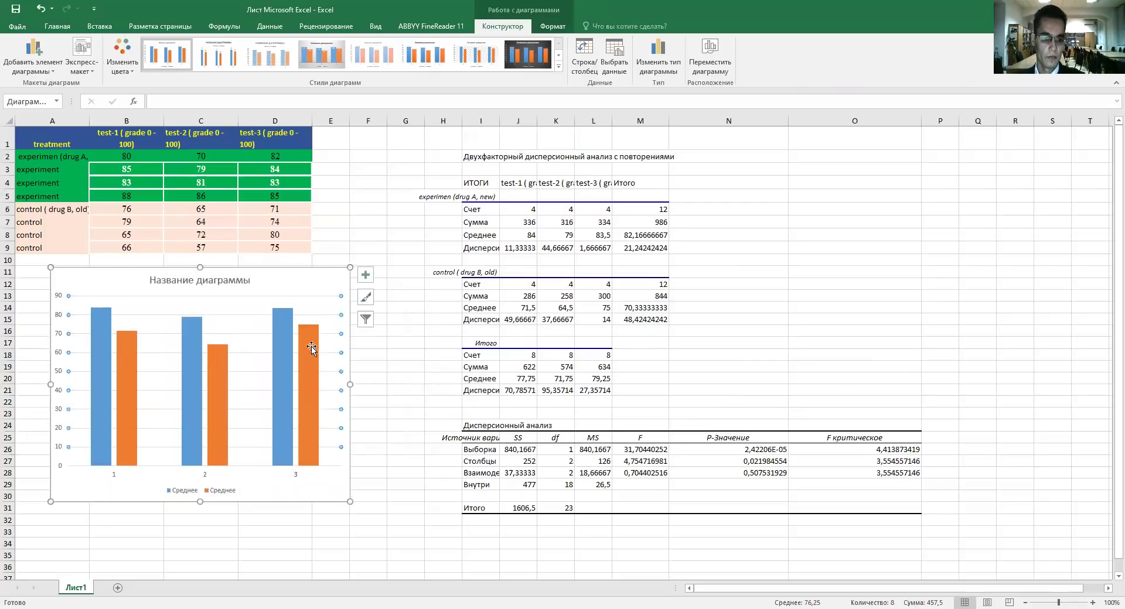
{"action": "left_click", "coordinate": [190, 494]}
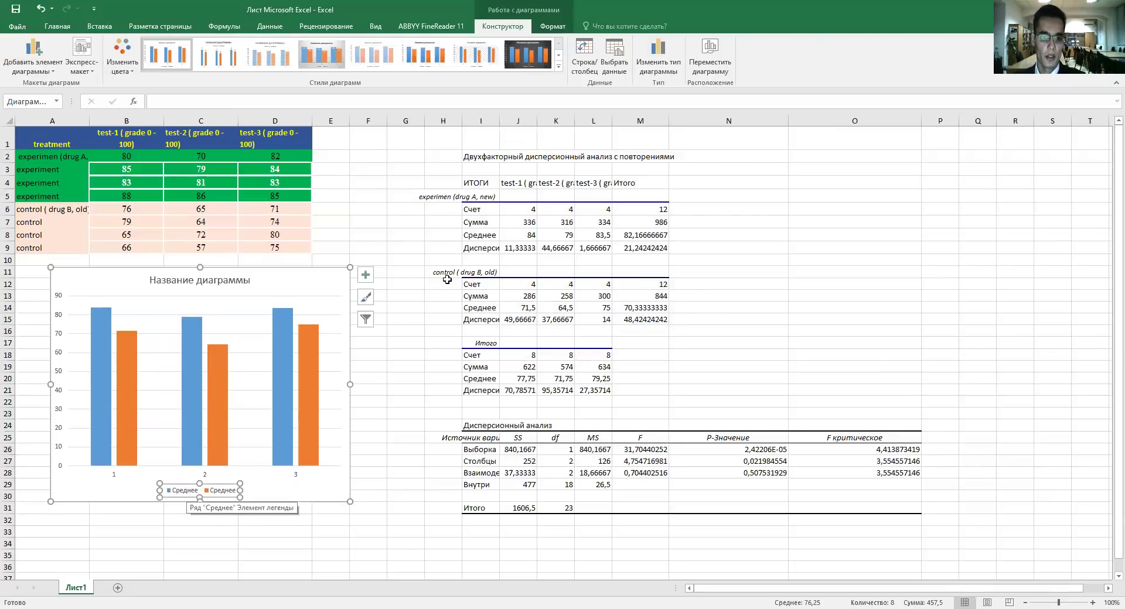
{"action": "right_click", "coordinate": [182, 494]}
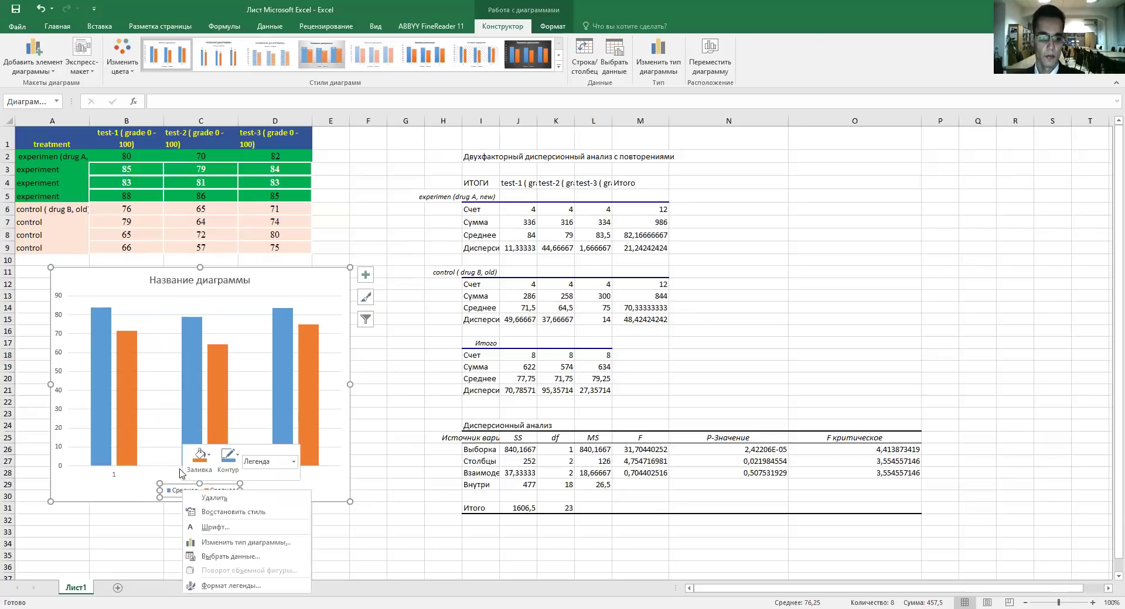
Step: Name the first series 'experimen (drug A, new)' from cell =Лист1!$G$5 in Select Data
{"action": "left_click", "coordinate": [233, 557]}
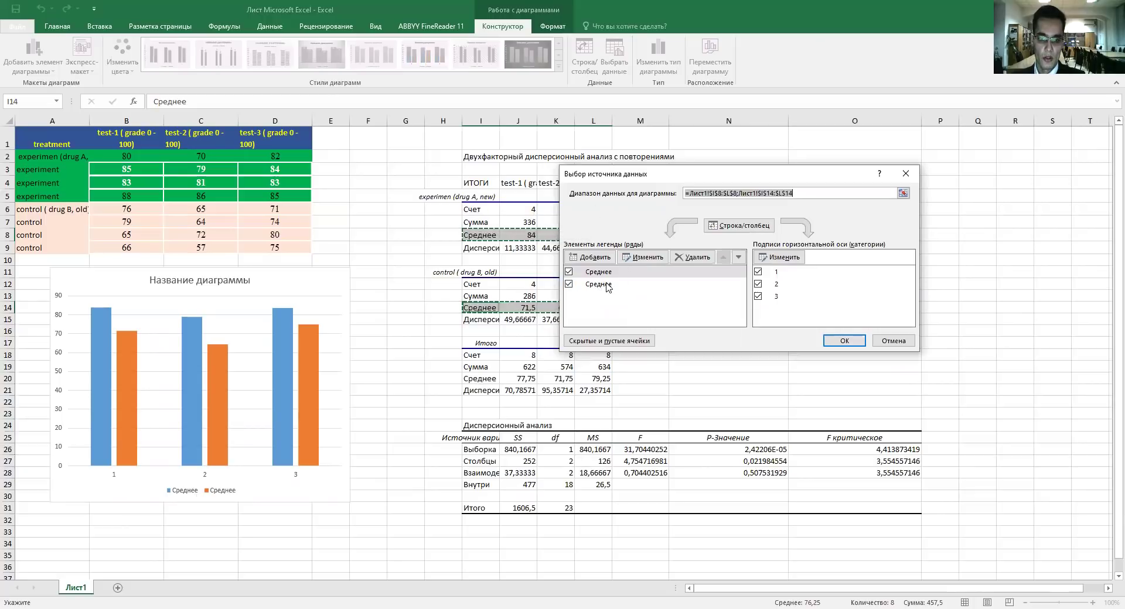
{"action": "left_click", "coordinate": [643, 258]}
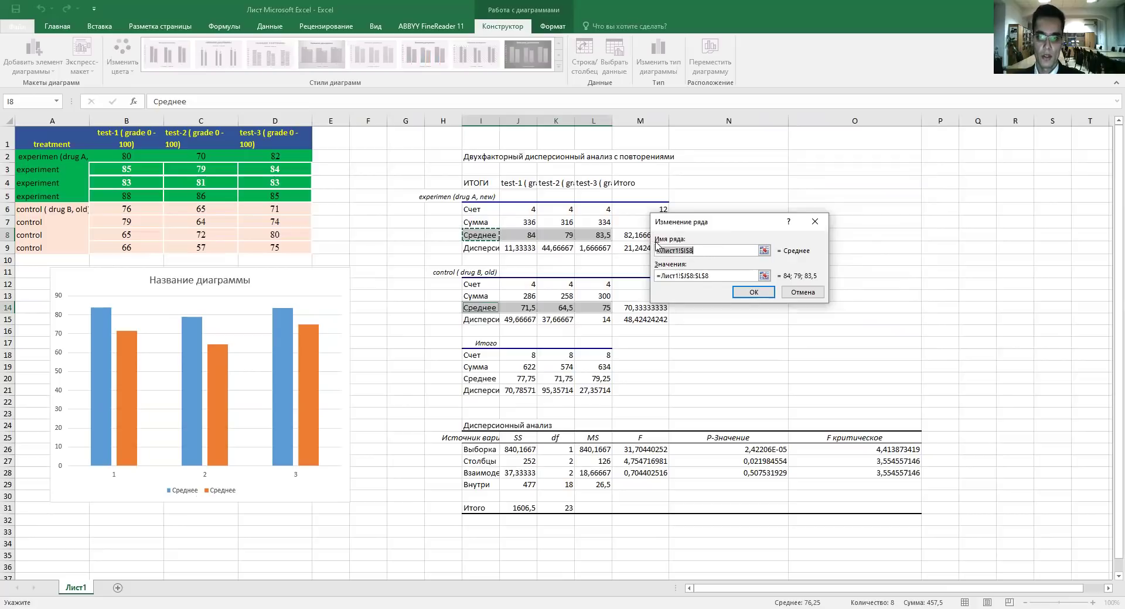
{"action": "left_click", "coordinate": [763, 251]}
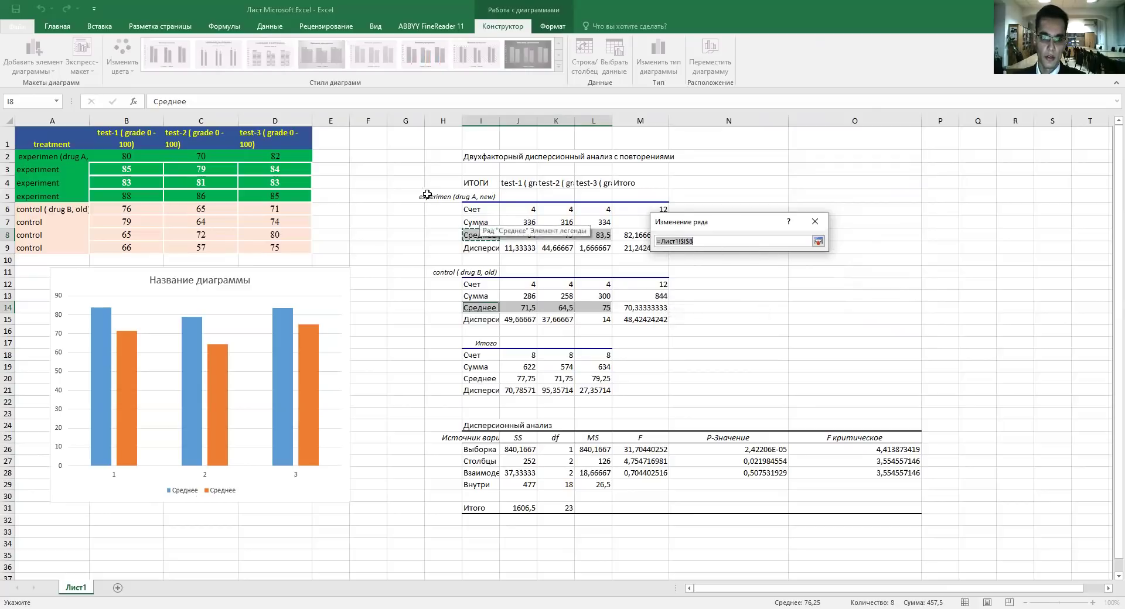
{"action": "left_click", "coordinate": [405, 195]}
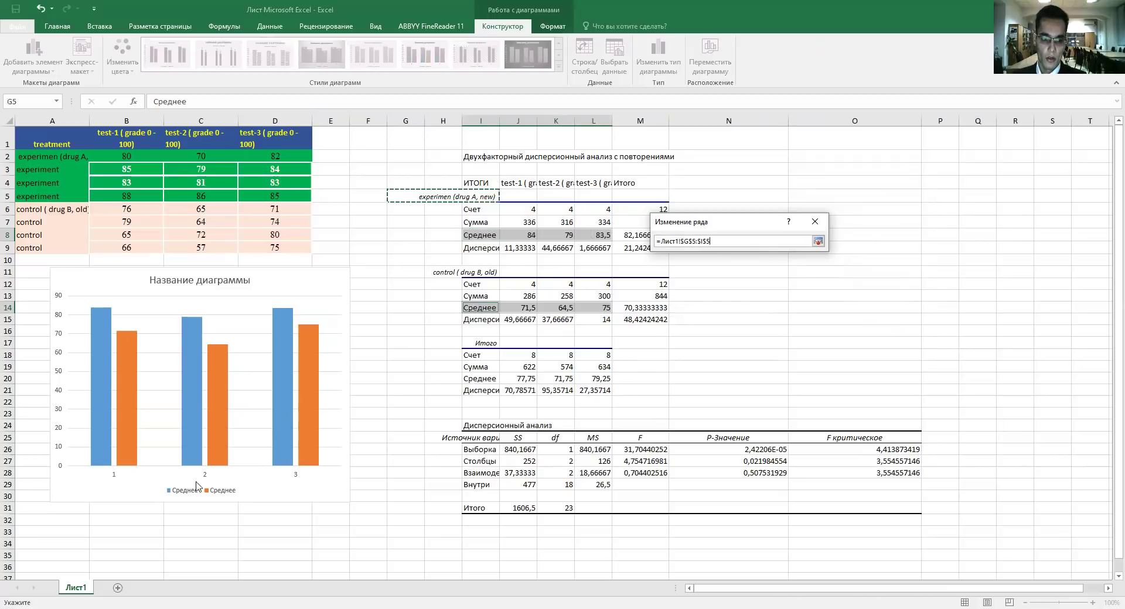
{"action": "left_click", "coordinate": [818, 242]}
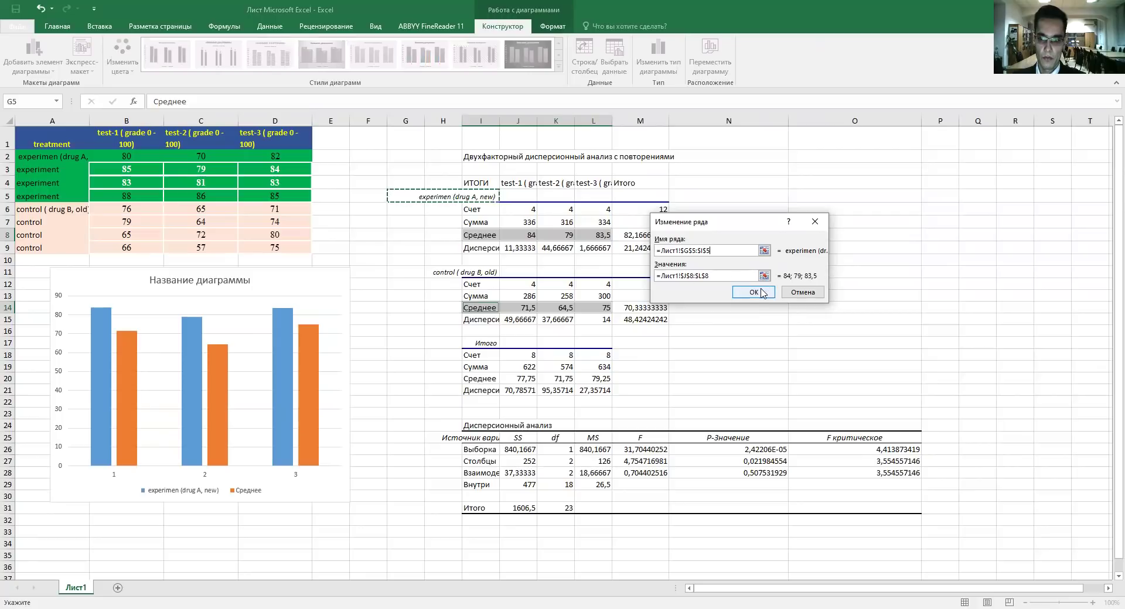
{"action": "left_click", "coordinate": [756, 292]}
{"action": "left_click", "coordinate": [597, 286]}
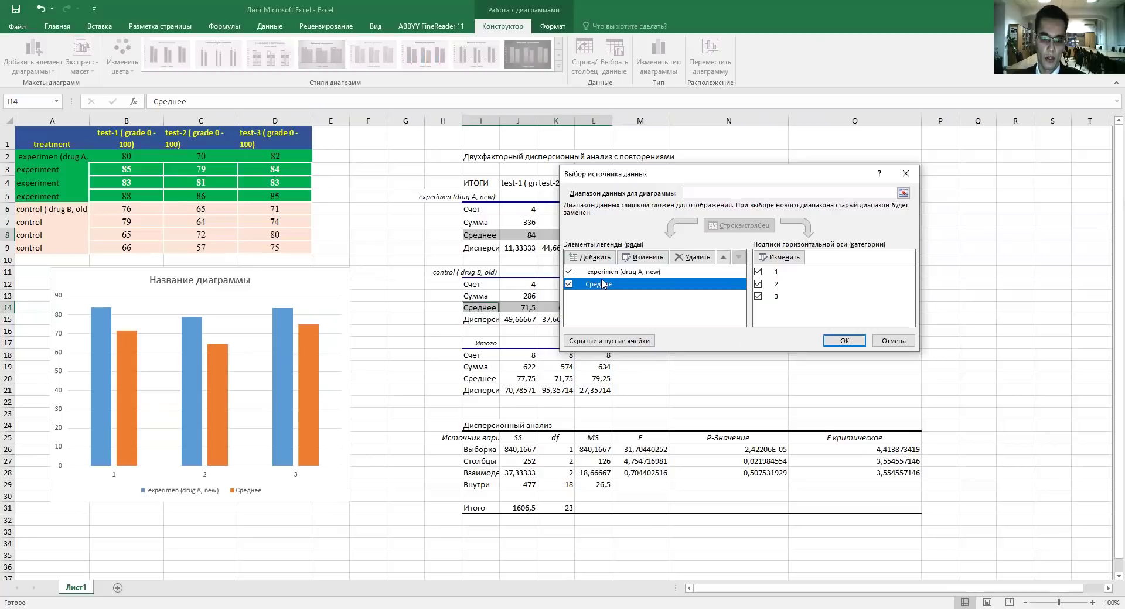
Step: Name the second series 'control ( drug B, old)' from =Лист1!$H$11:$I$11 and apply
{"action": "left_click", "coordinate": [634, 256]}
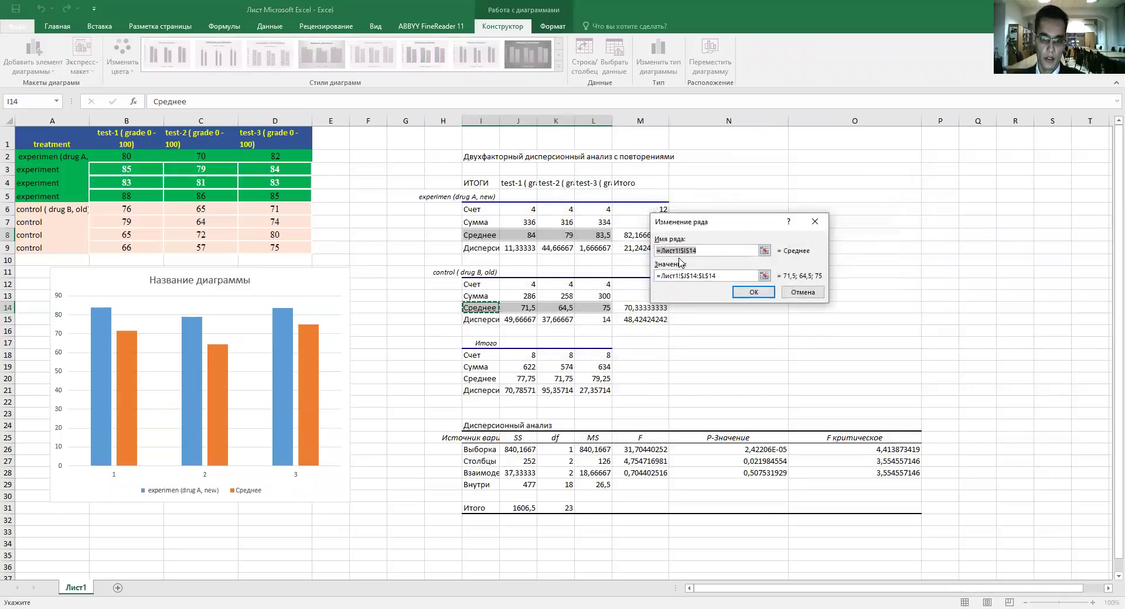
{"action": "left_click", "coordinate": [764, 251]}
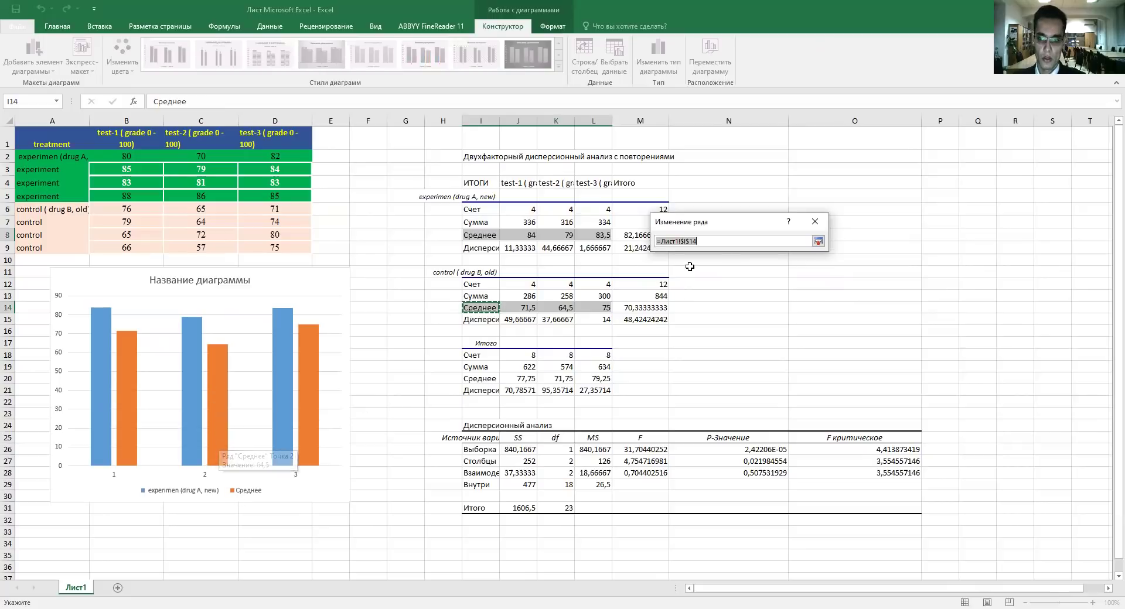
{"action": "left_click_drag", "start_coordinate": [436, 271], "coordinate": [464, 272]}
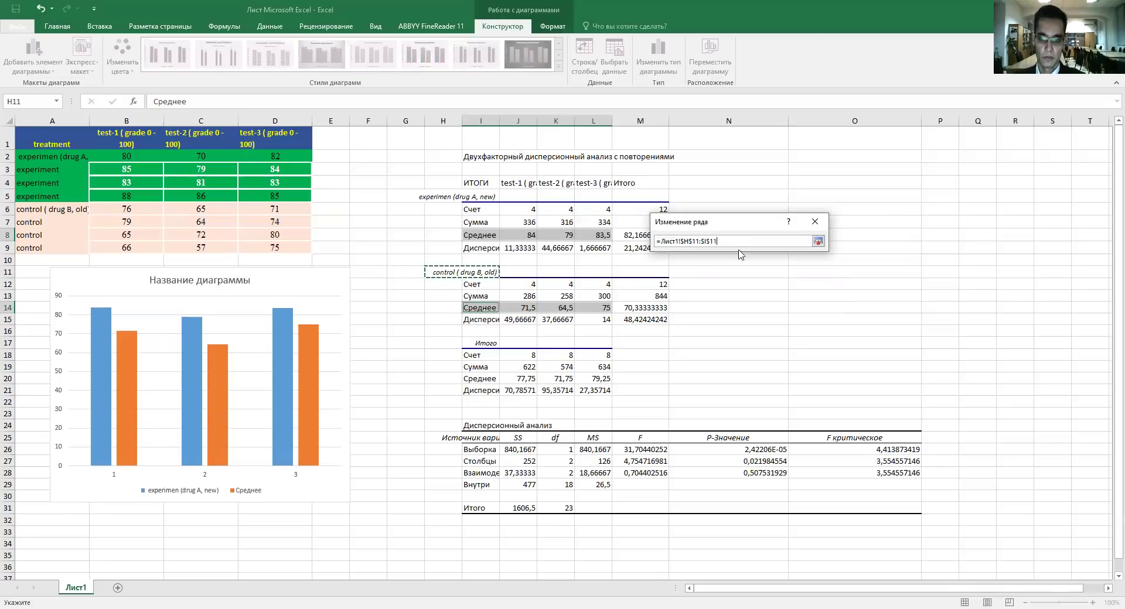
{"action": "left_click", "coordinate": [820, 242]}
{"action": "left_click", "coordinate": [754, 292]}
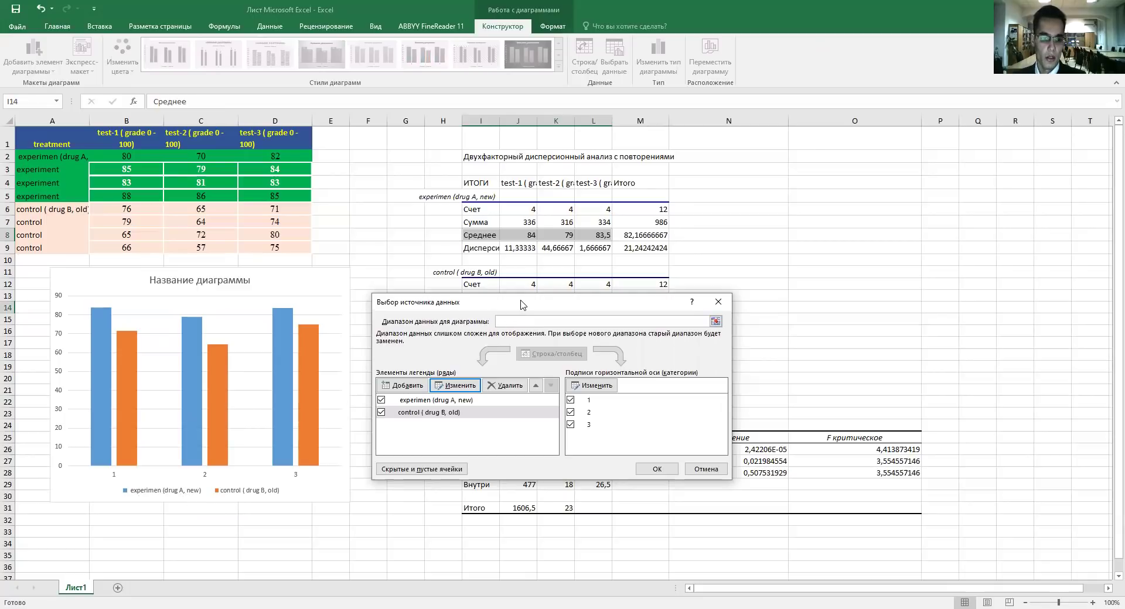
{"action": "left_click_drag", "start_coordinate": [521, 303], "coordinate": [478, 341]}
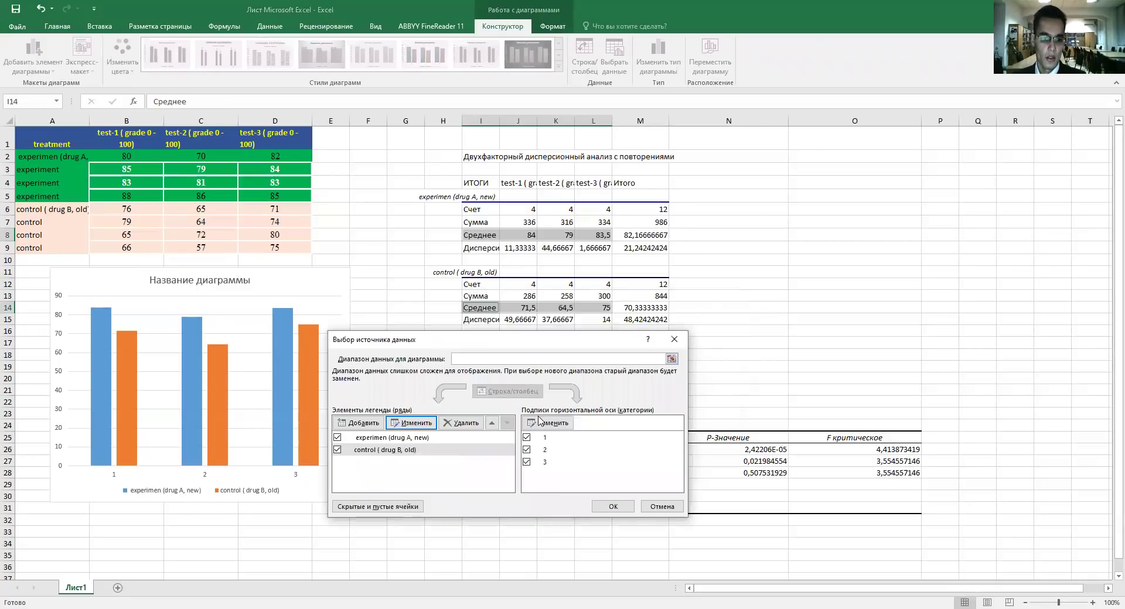
{"action": "left_click", "coordinate": [613, 507]}
{"action": "left_click", "coordinate": [205, 475]}
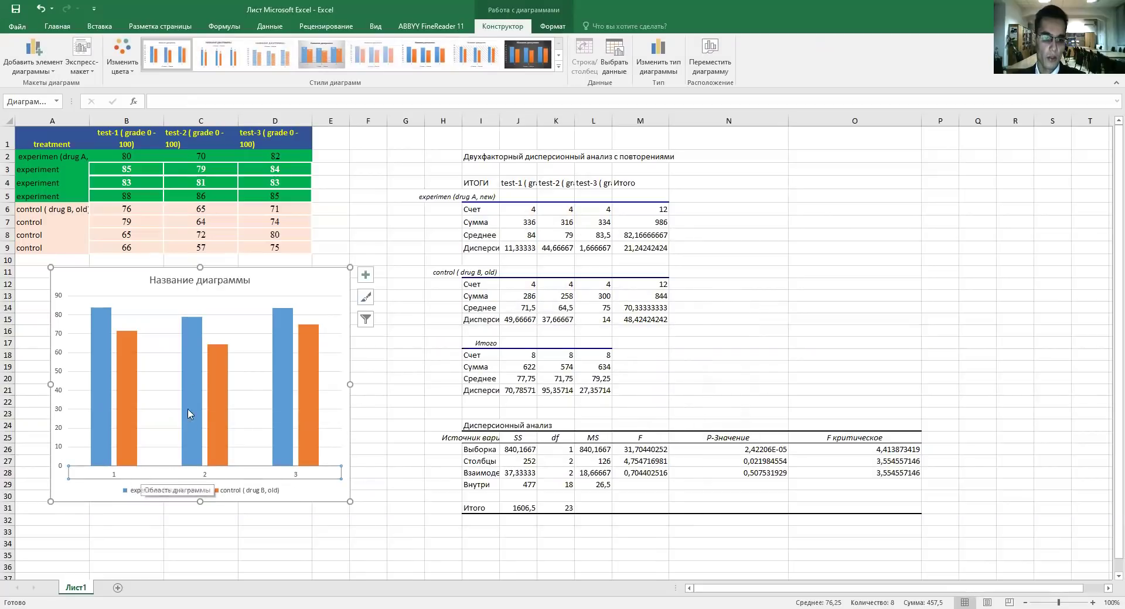
Step: Select the chart's horizontal category axis and bring up its context menu
{"action": "right_click", "coordinate": [223, 473]}
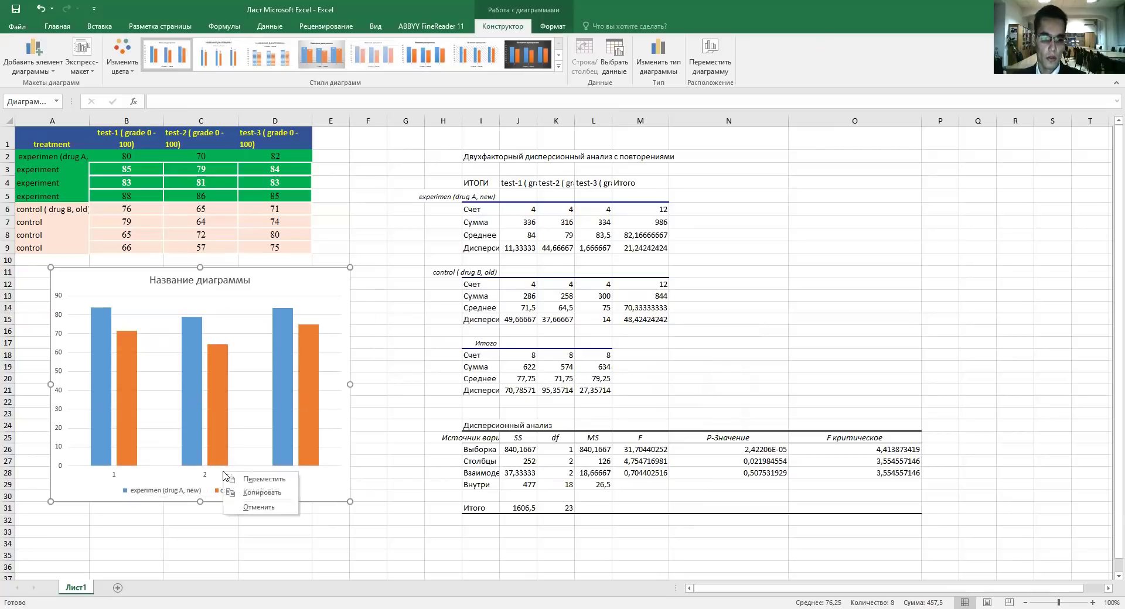
{"action": "left_click", "coordinate": [192, 476]}
{"action": "left_click", "coordinate": [206, 478]}
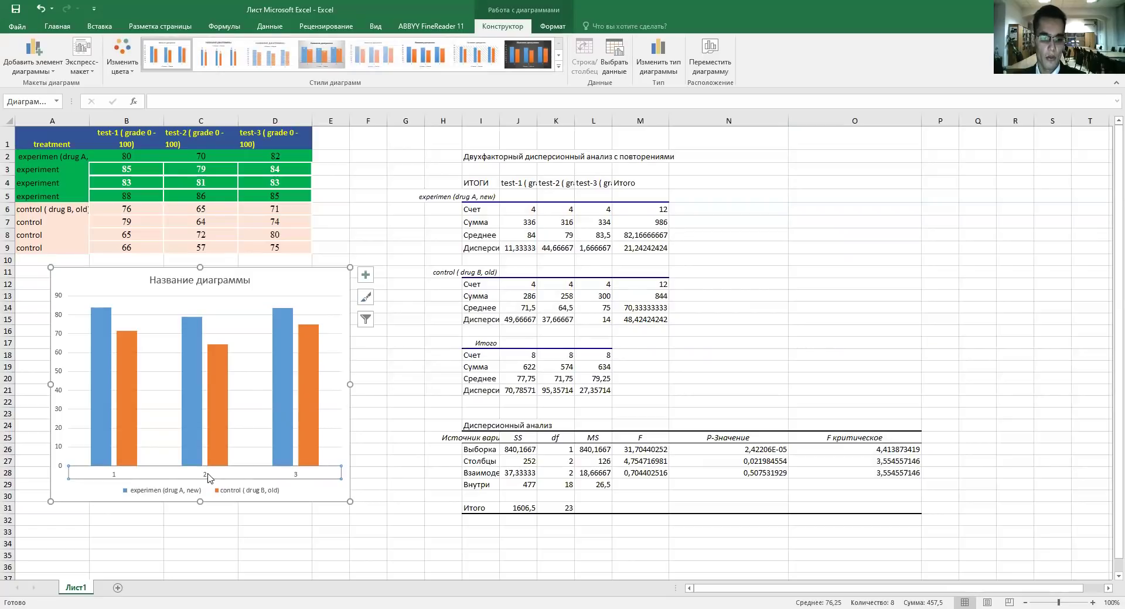
{"action": "right_click", "coordinate": [209, 478]}
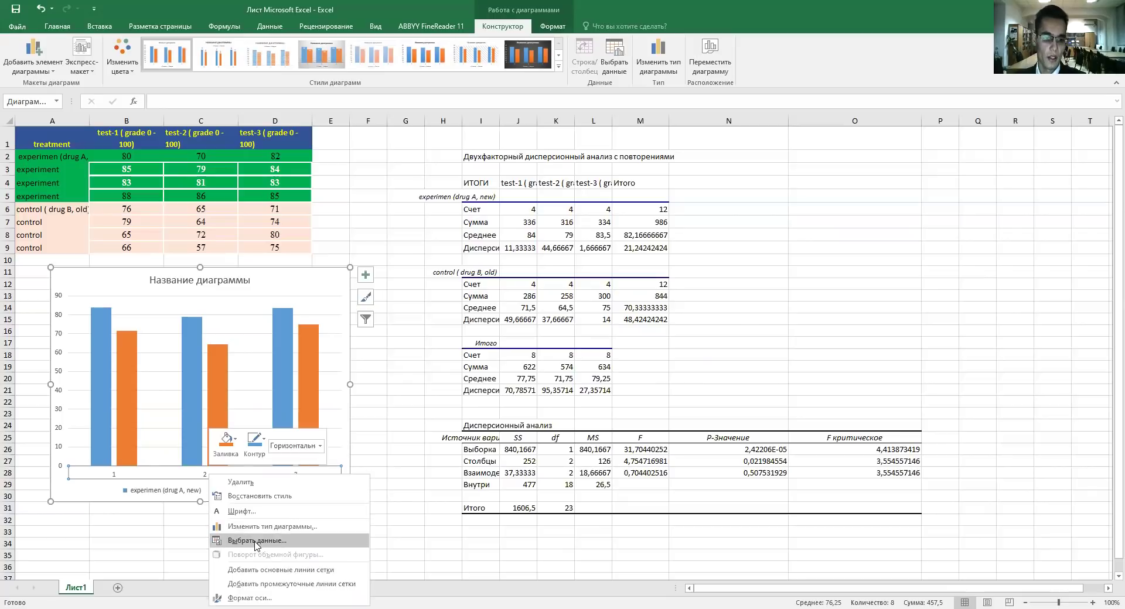
Step: Set the horizontal axis labels to the test headers in $J$4:$L$4 and accept
{"action": "left_click", "coordinate": [256, 540]}
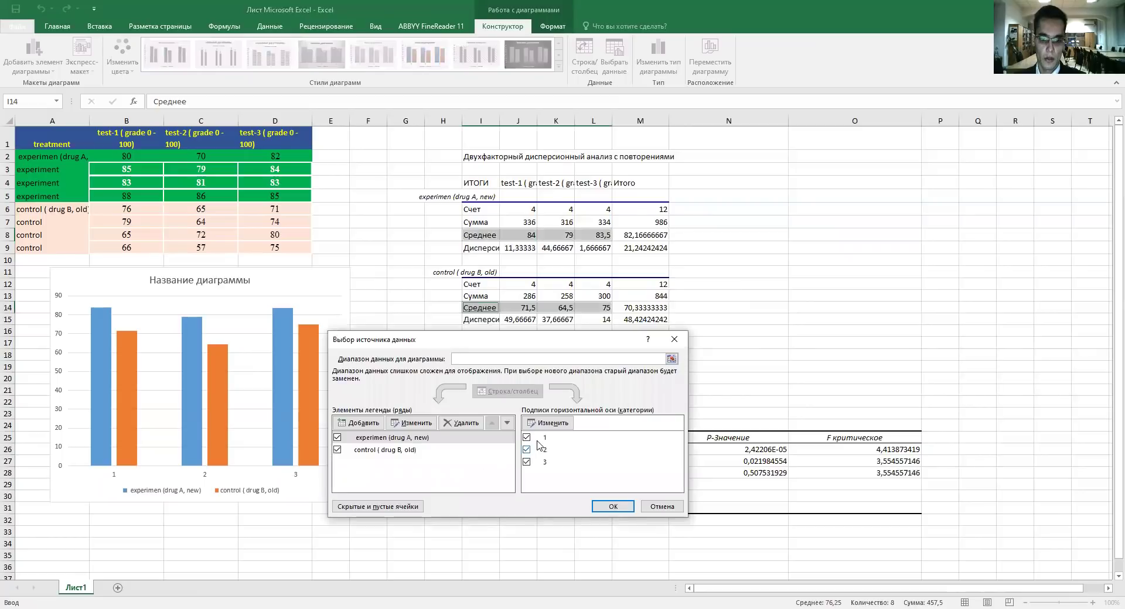
{"action": "left_click", "coordinate": [562, 440]}
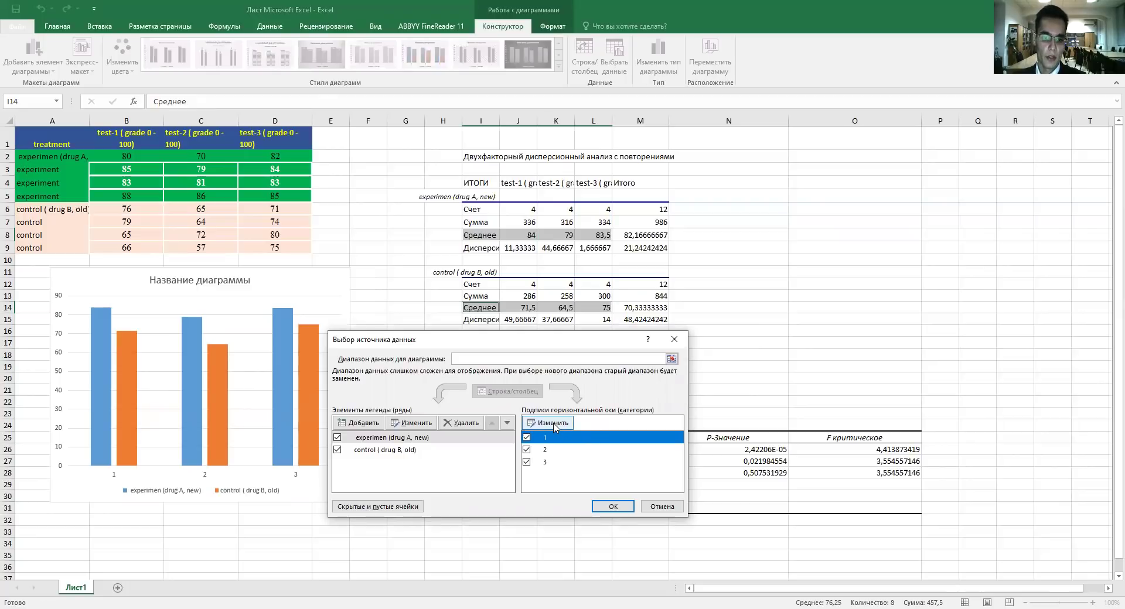
{"action": "left_click", "coordinate": [554, 425]}
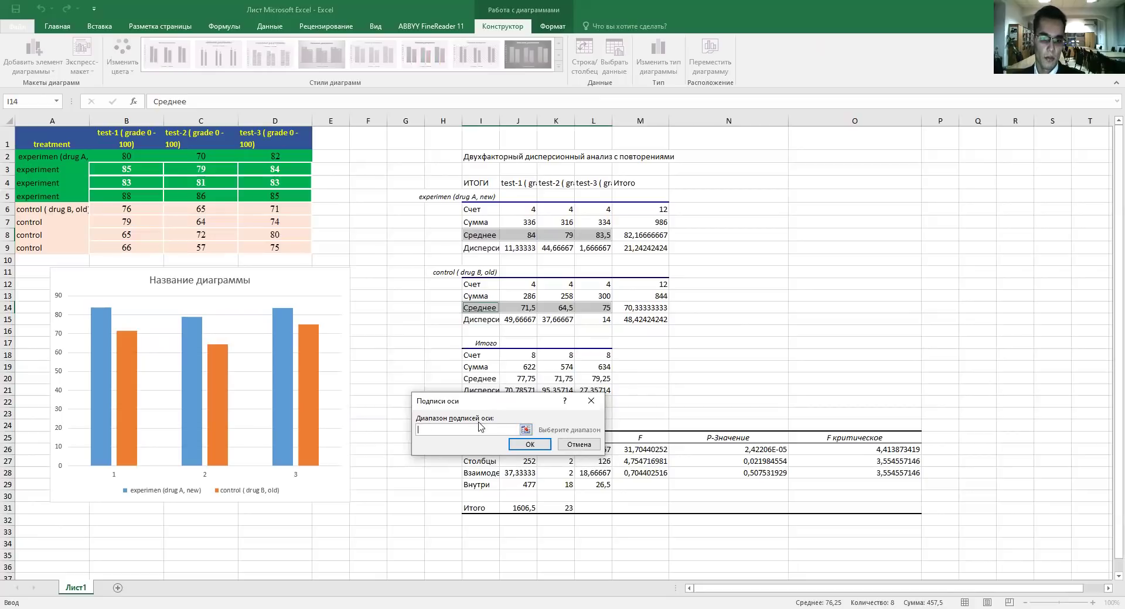
{"action": "left_click", "coordinate": [525, 430]}
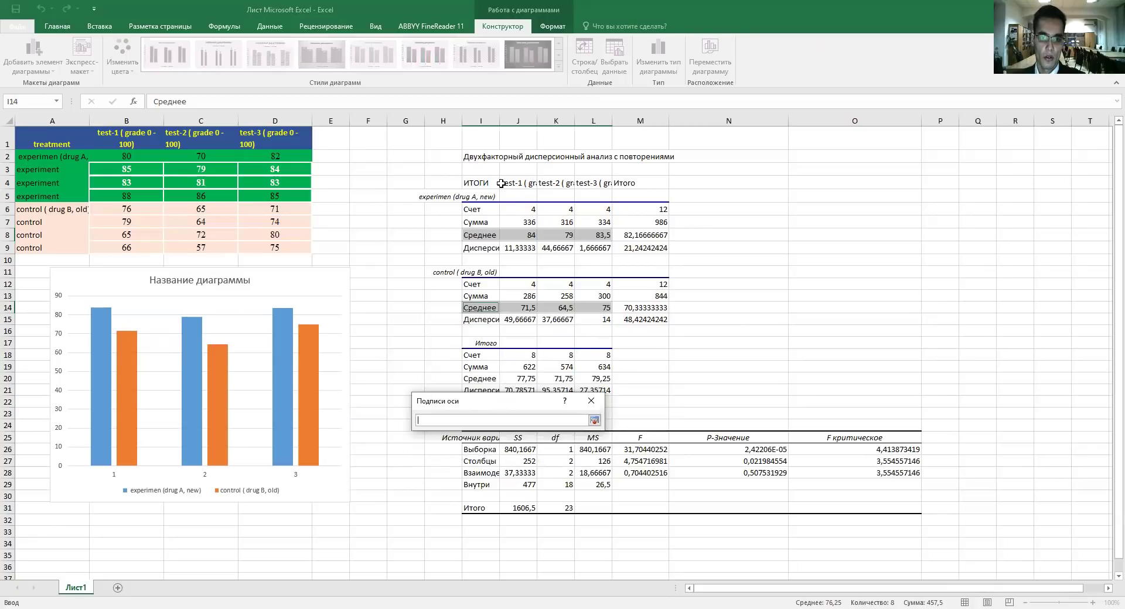
{"action": "left_click_drag", "start_coordinate": [505, 183], "coordinate": [607, 183]}
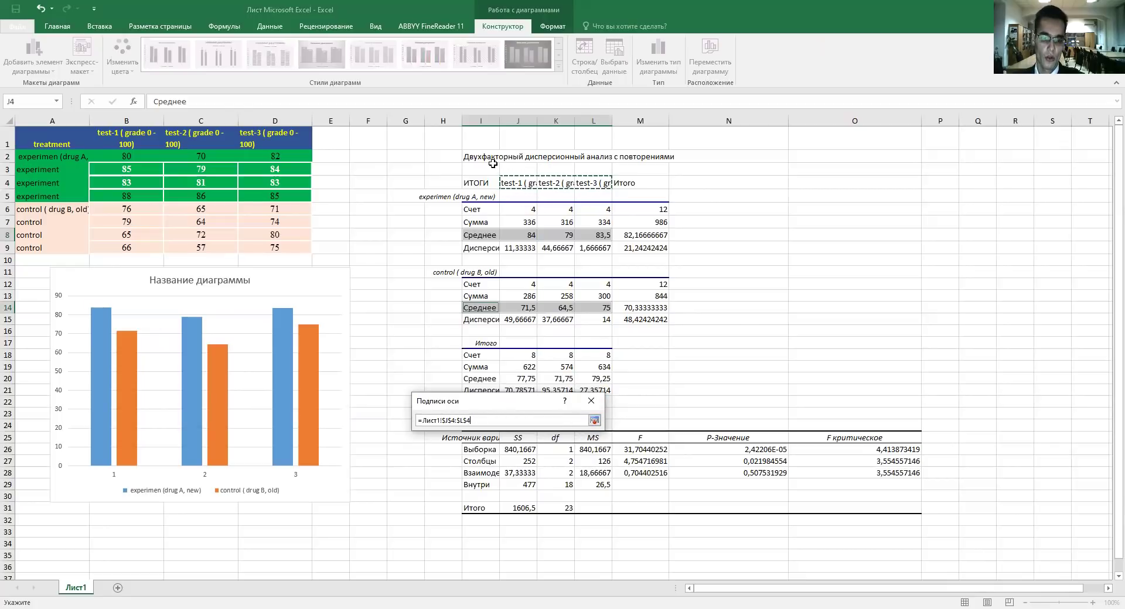
{"action": "left_click", "coordinate": [594, 421]}
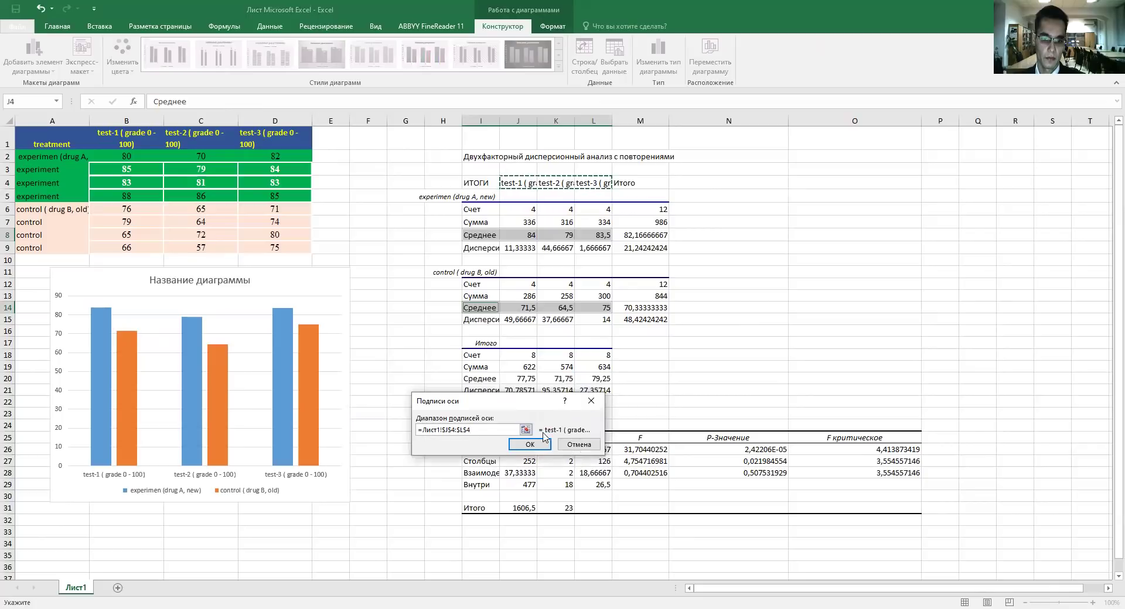
{"action": "left_click", "coordinate": [531, 445]}
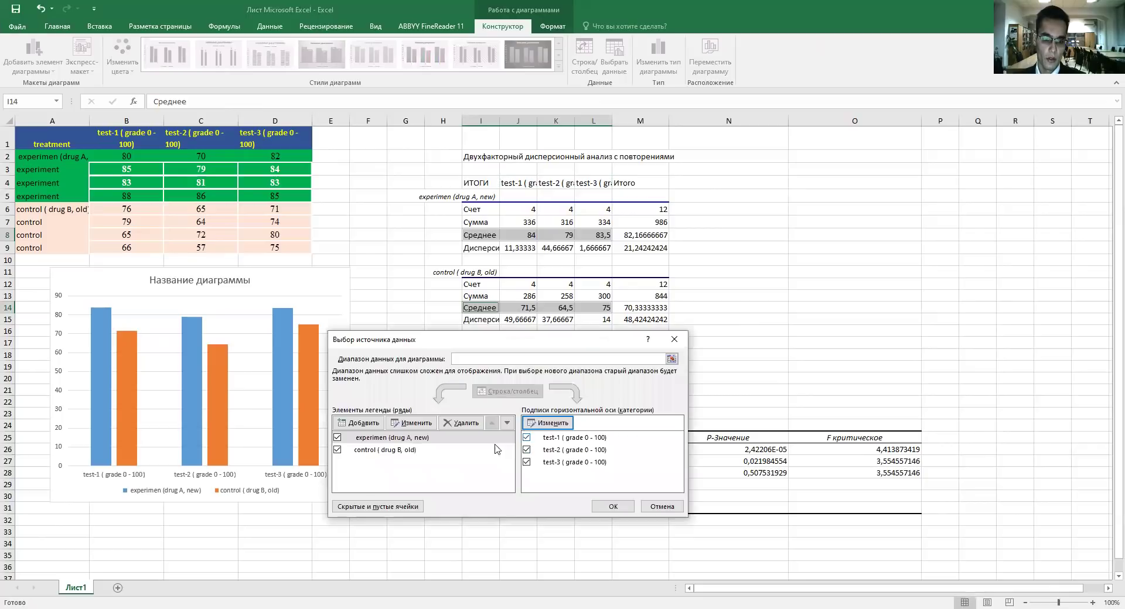
{"action": "left_click", "coordinate": [606, 507]}
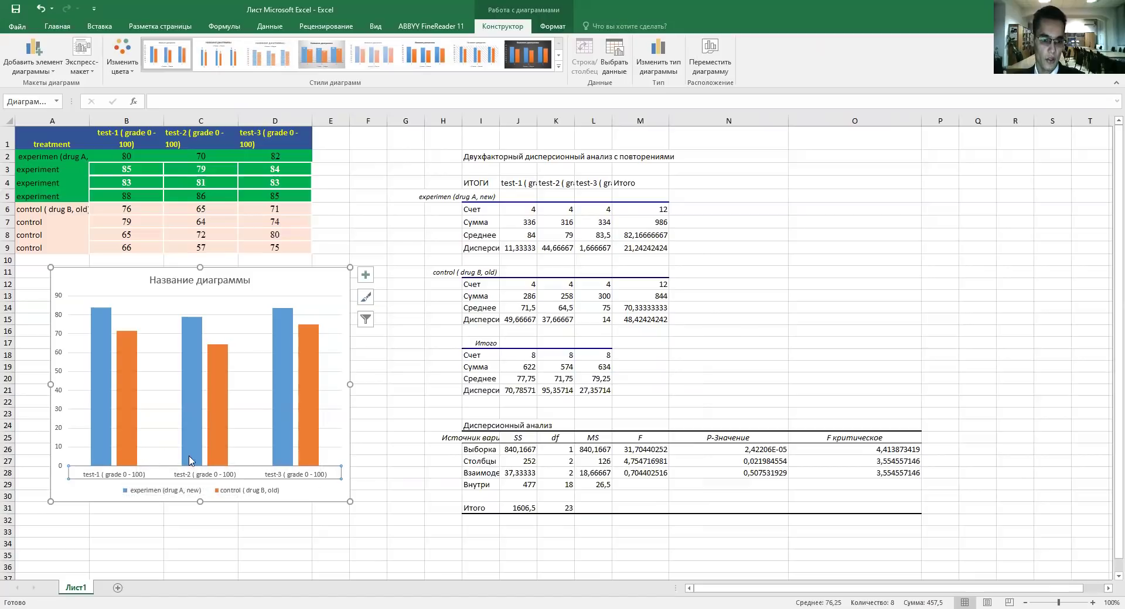
Step: Replace the chart's placeholder title text with 'comparing two types of drugs new and old'
{"action": "left_click", "coordinate": [244, 280]}
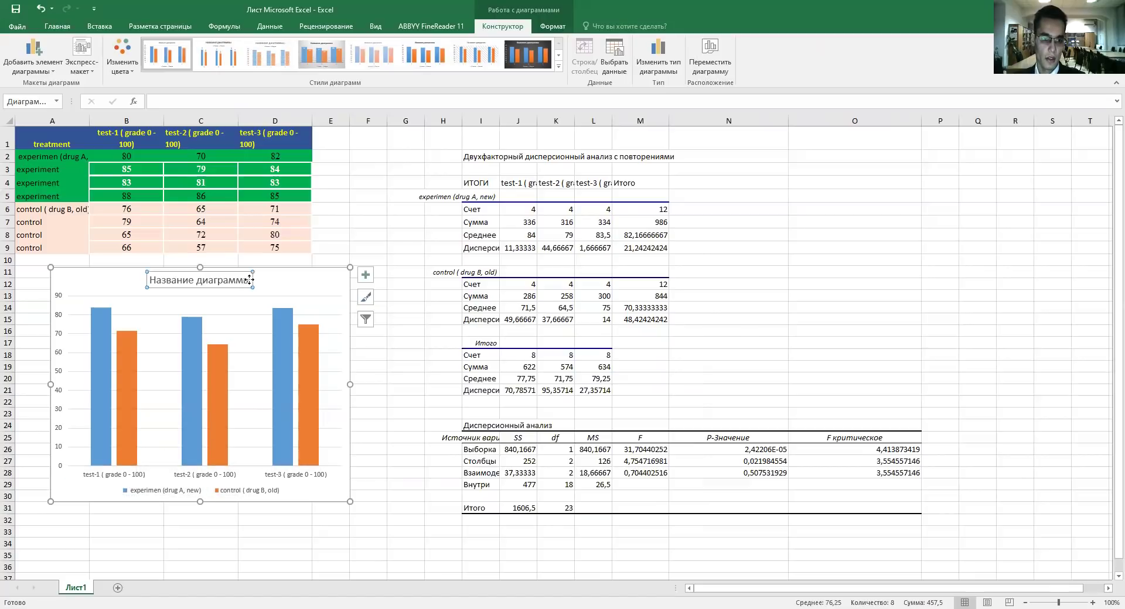
{"action": "left_click_drag", "start_coordinate": [250, 282], "coordinate": [176, 281]}
{"action": "key", "text": "Delete"}
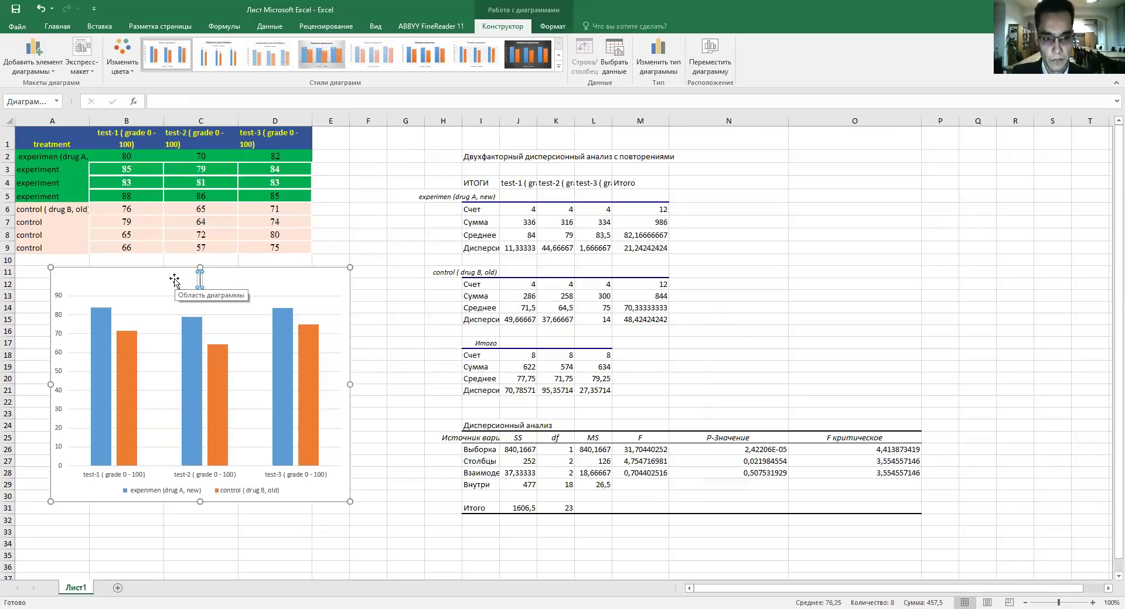
{"action": "type", "text": "compari"}
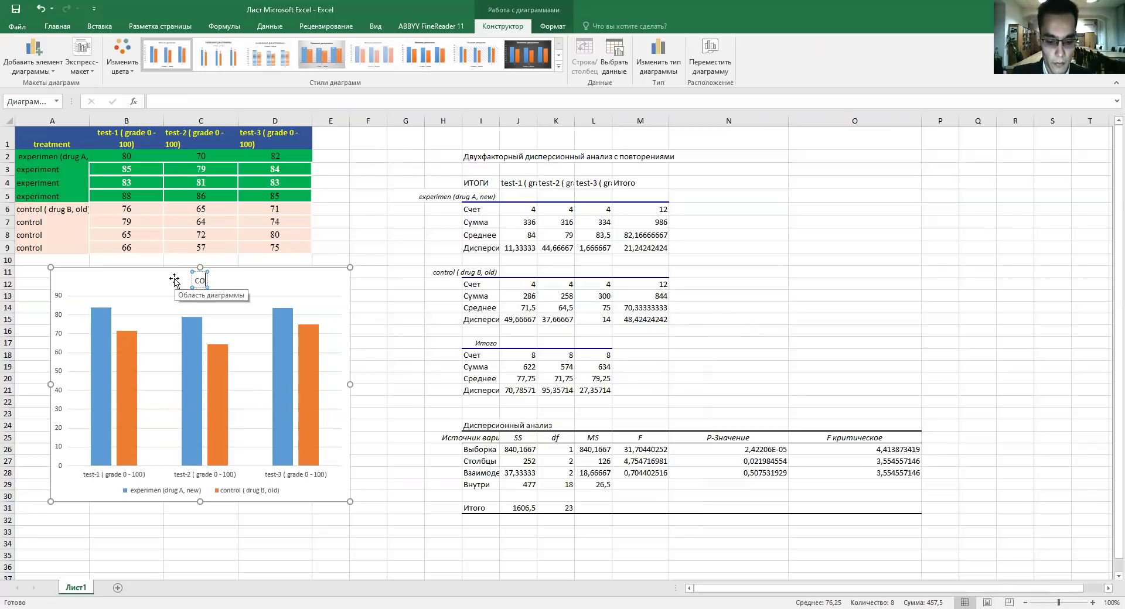
{"action": "type", "text": "the"}
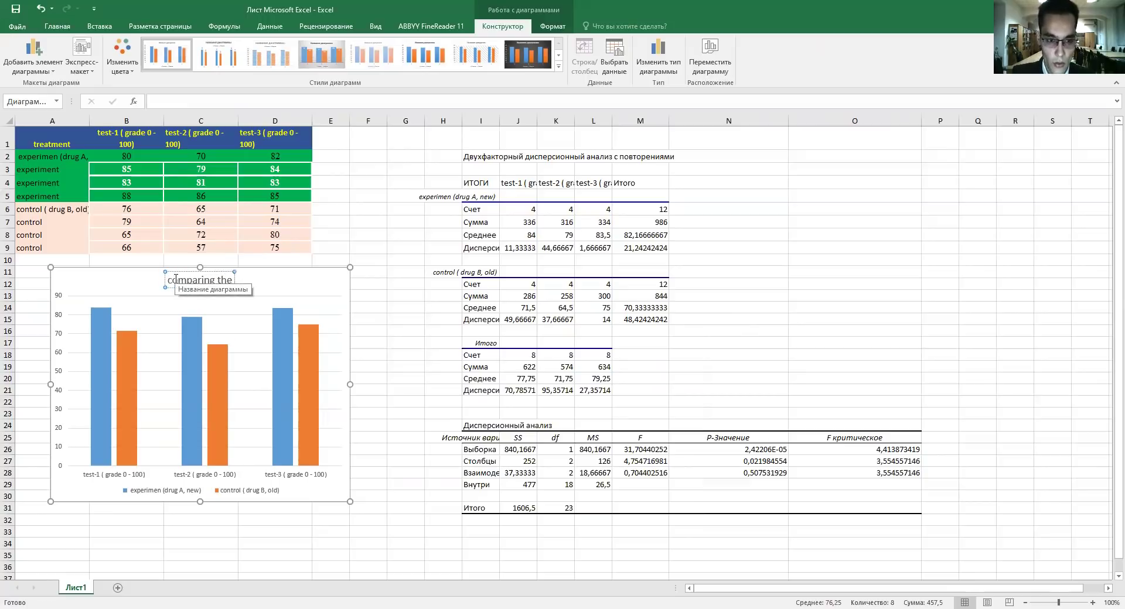
{"action": "key", "text": "BackSpace"}
{"action": "key", "text": "BackSpace"}
{"action": "type", "text": "wo t"}
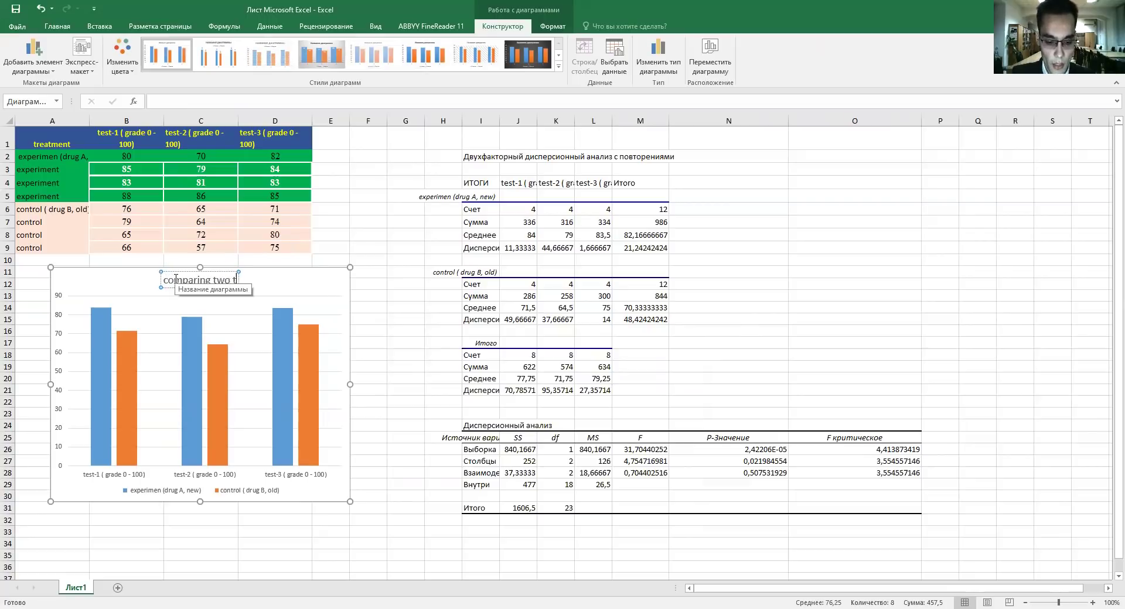
{"action": "type", "text": "ypes of"}
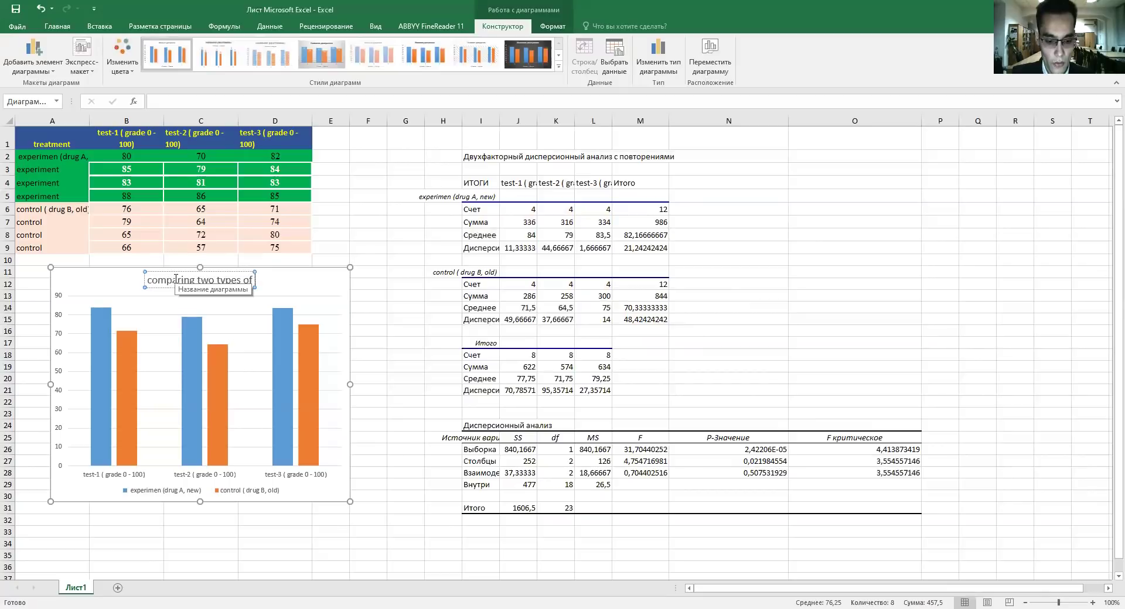
{"action": "type", "text": " drugs"}
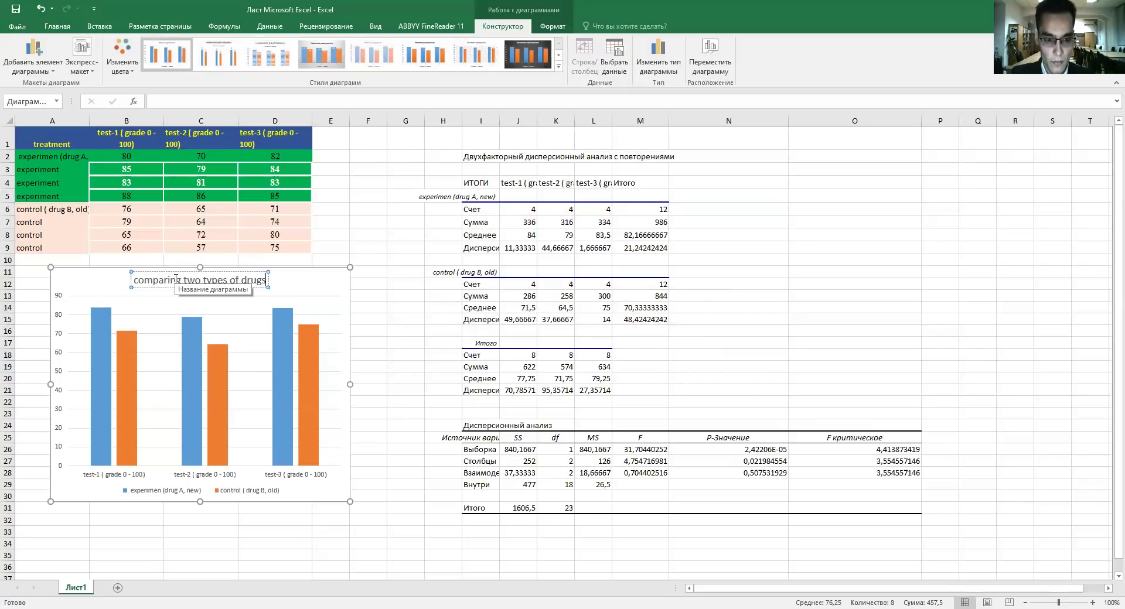
{"action": "type", "text": " new"}
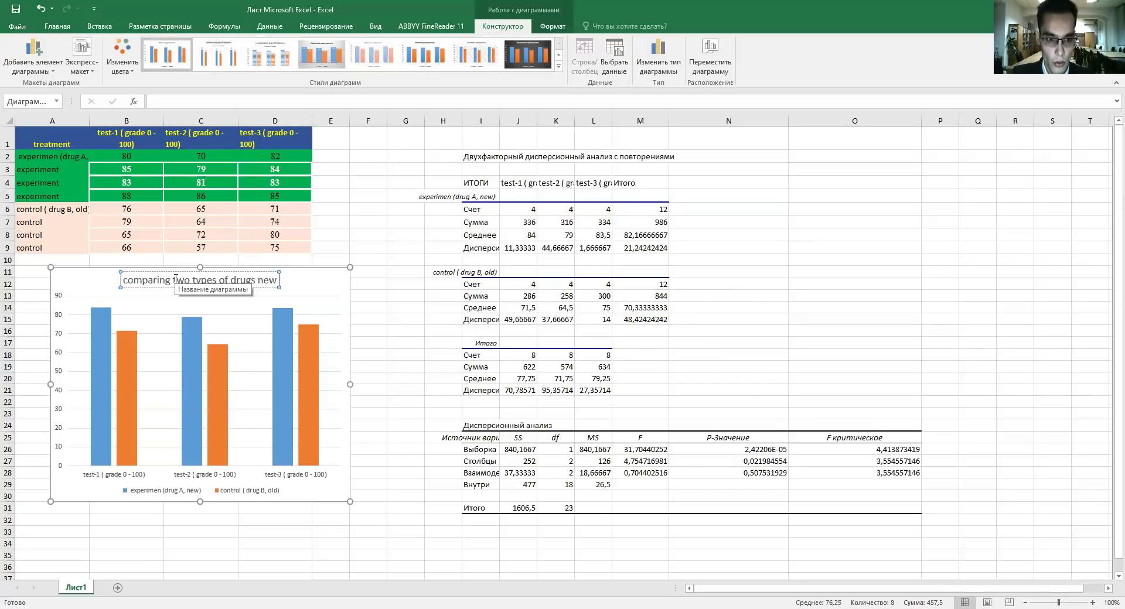
{"action": "type", "text": " and old"}
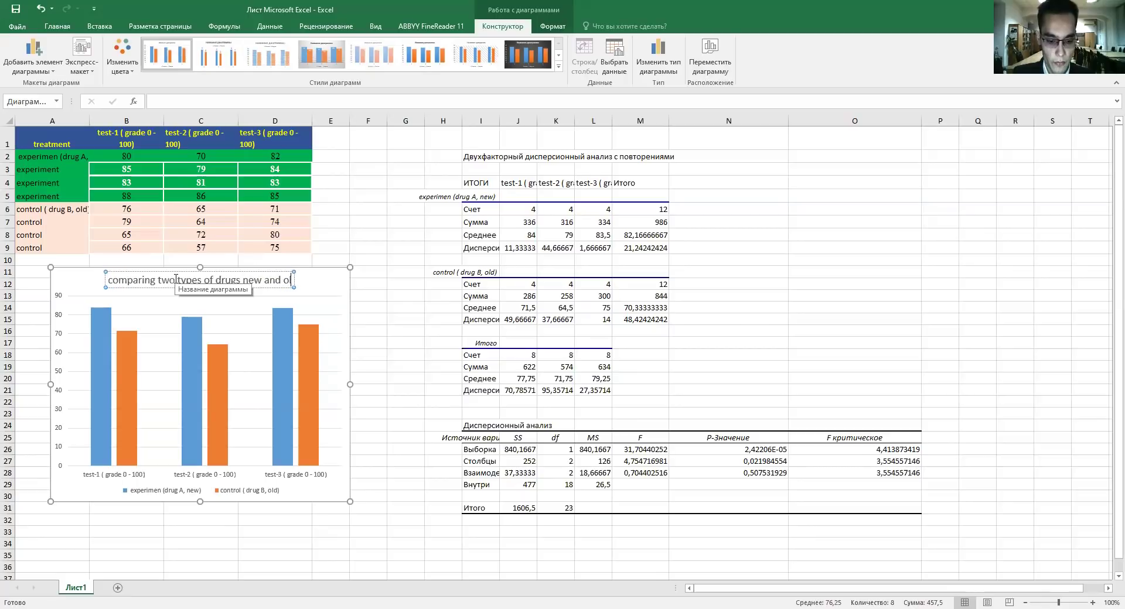
{"action": "left_click", "coordinate": [322, 287]}
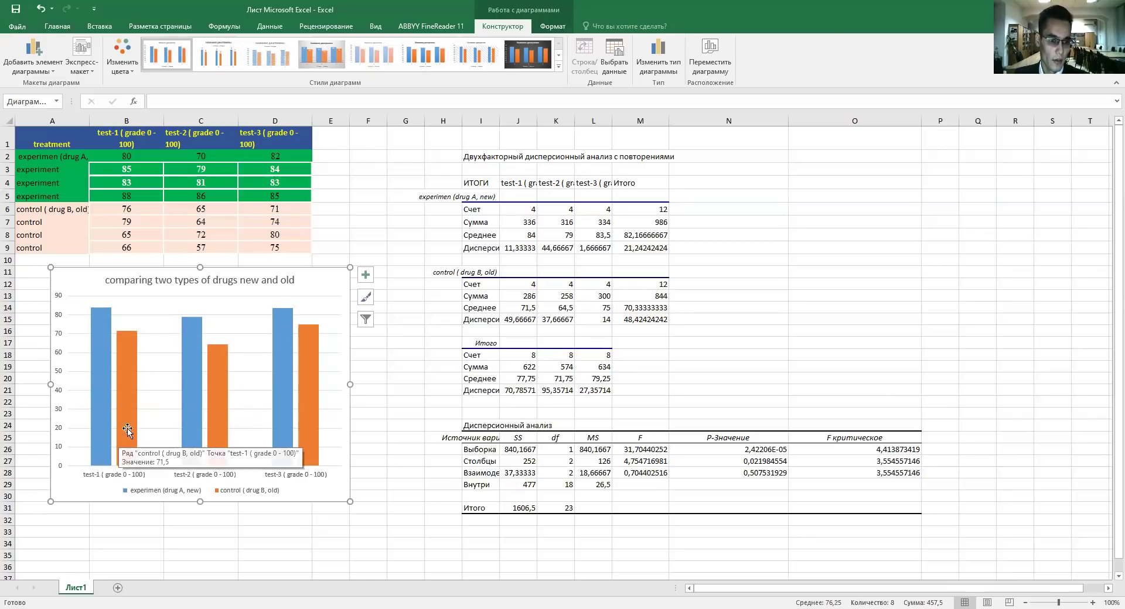
{"action": "mouse_move", "coordinate": [124, 346]}
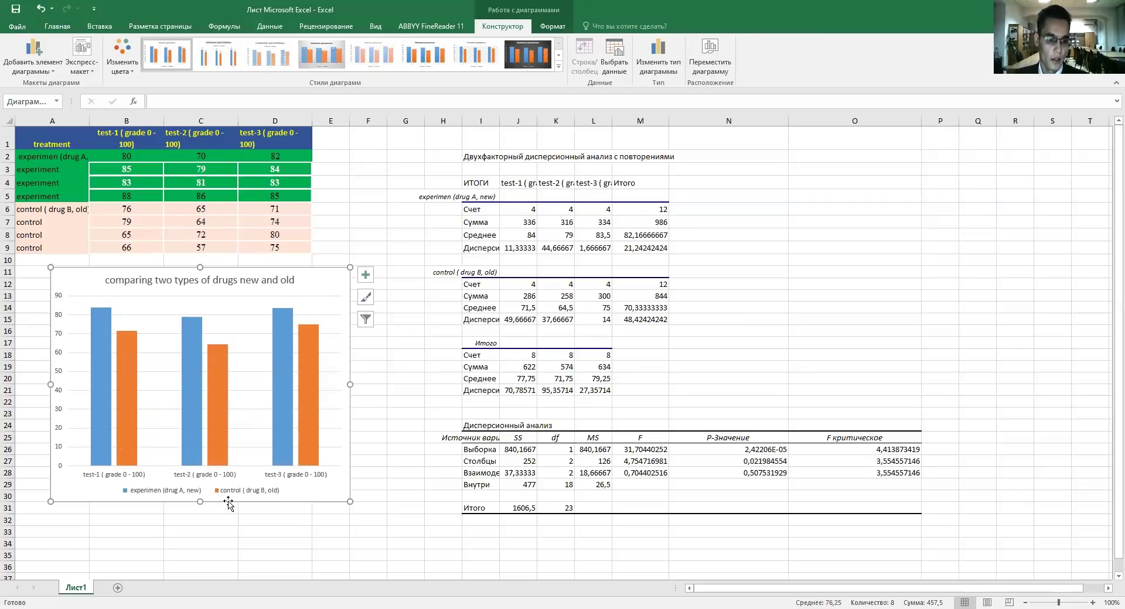
{"action": "mouse_move", "coordinate": [125, 366]}
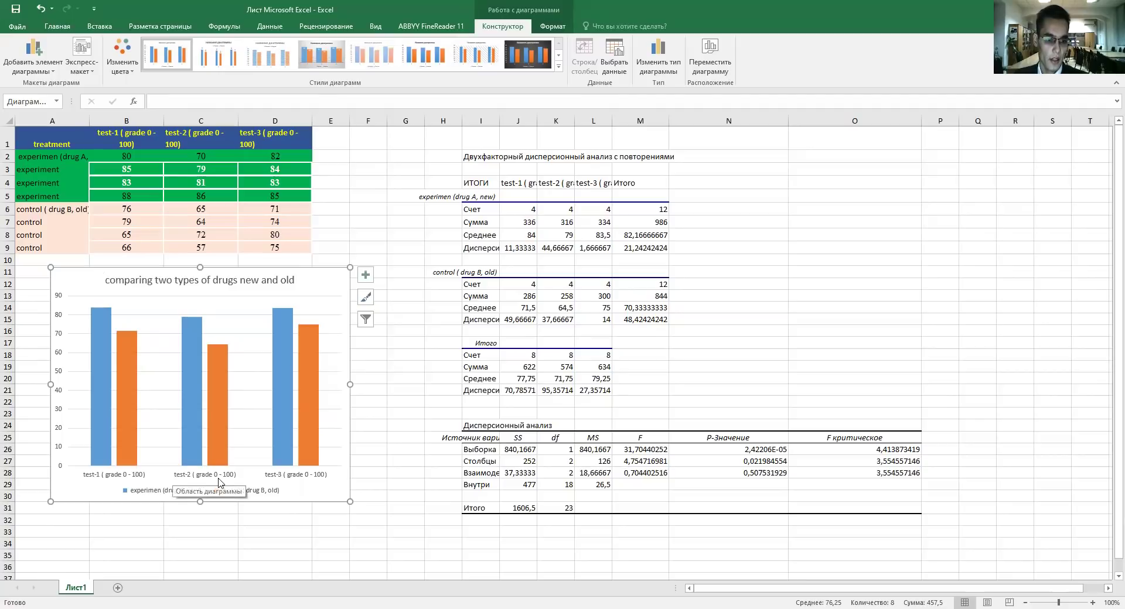
{"action": "mouse_move", "coordinate": [183, 441]}
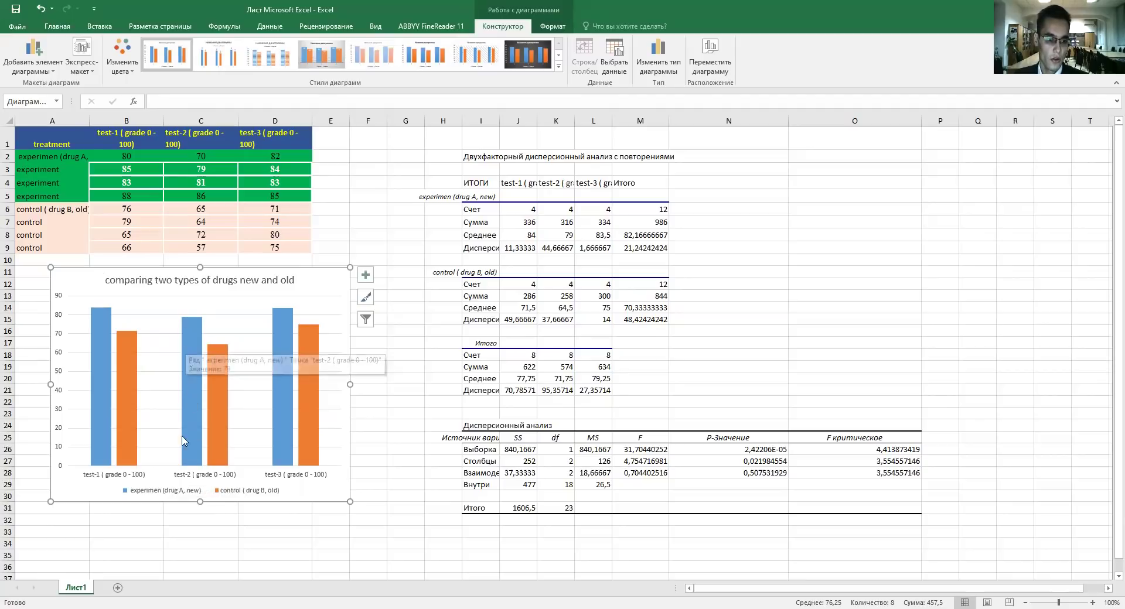